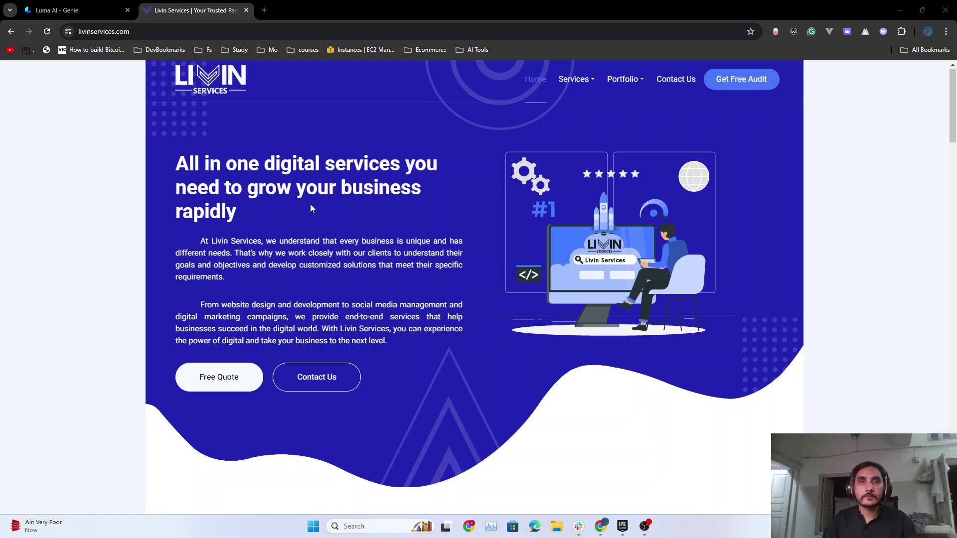
# Close the Livin Services page and open lumalabs.ai/dream-machine in a new browser tab.
pyautogui.click(246, 10)
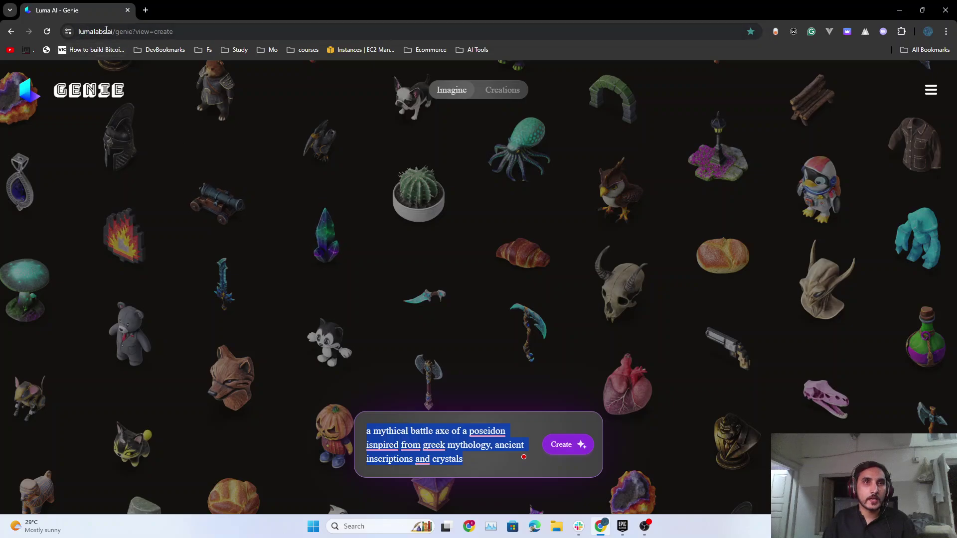
pyautogui.click(146, 10)
pyautogui.write('lu')
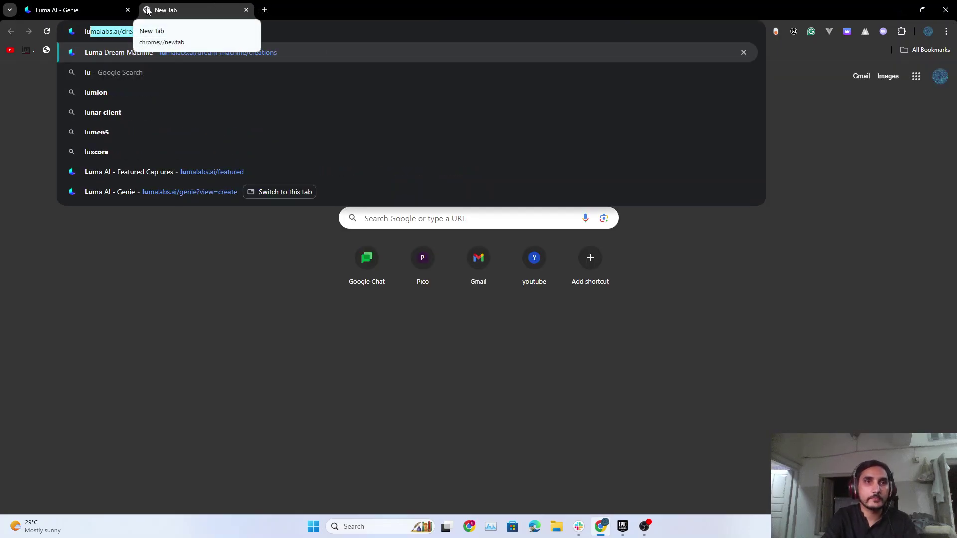
pyautogui.write('malabs.ai/dr')
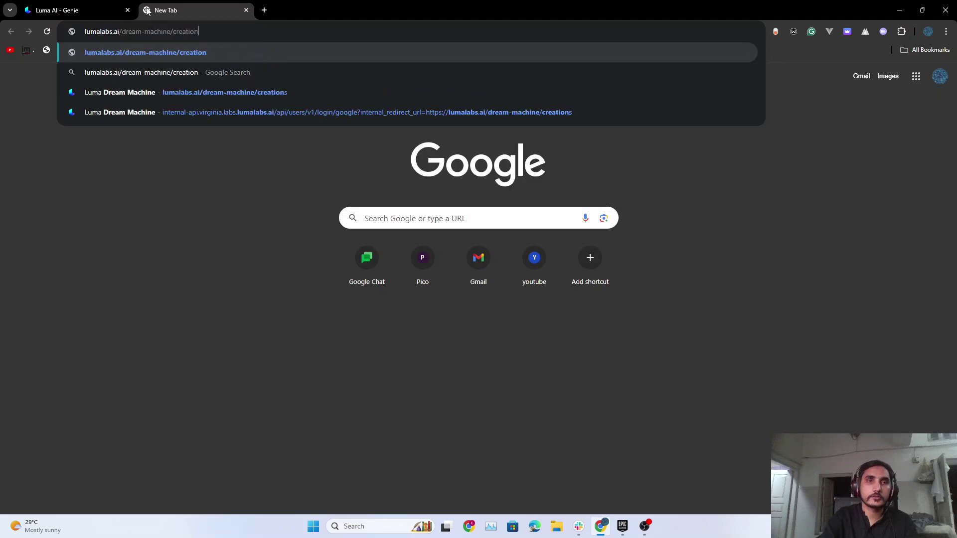
pyautogui.press('BackSpace')
pyautogui.press('BackSpace')
pyautogui.press('BackSpace')
pyautogui.press('Return')
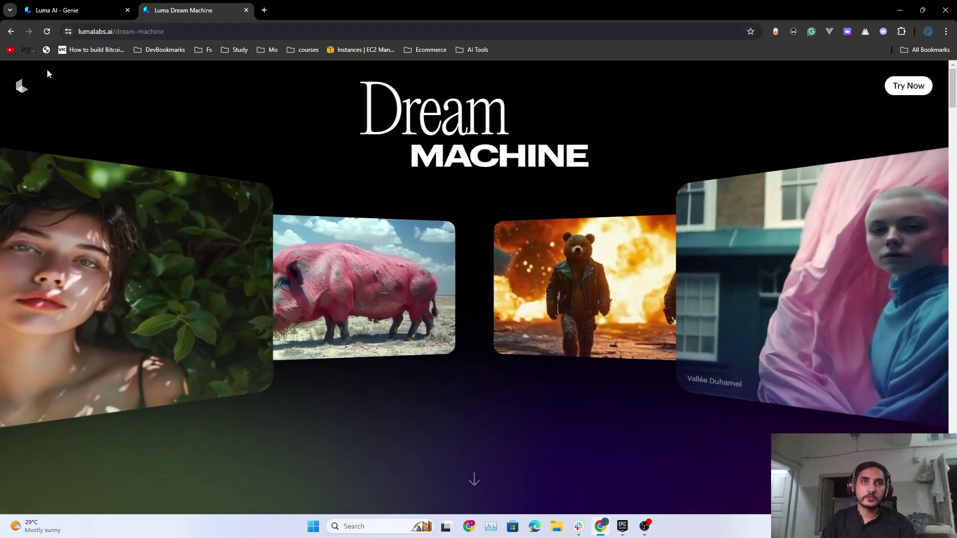
# Look through the Dream Machine page down to the team section and the footer links.
pyautogui.scroll(-10, 430, 332)
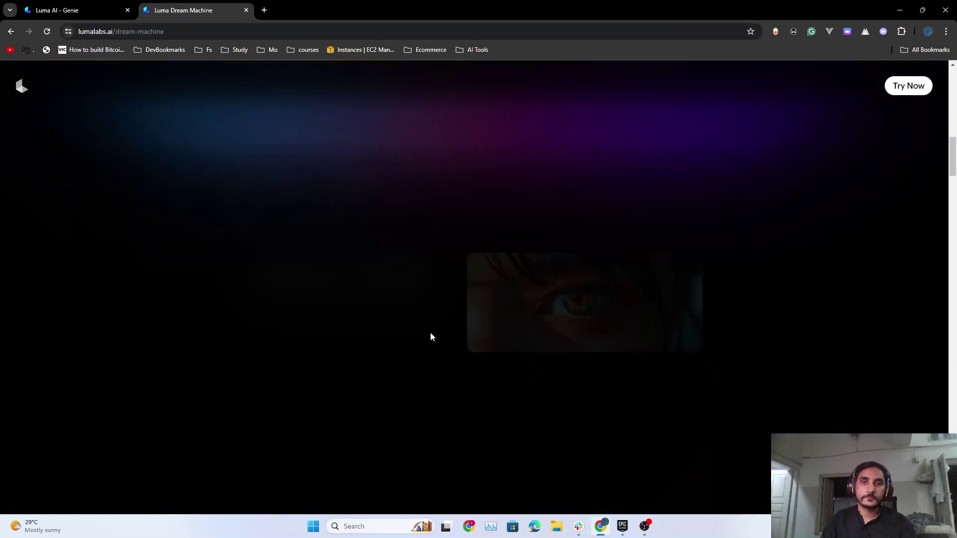
pyautogui.scroll(-10, 431, 335)
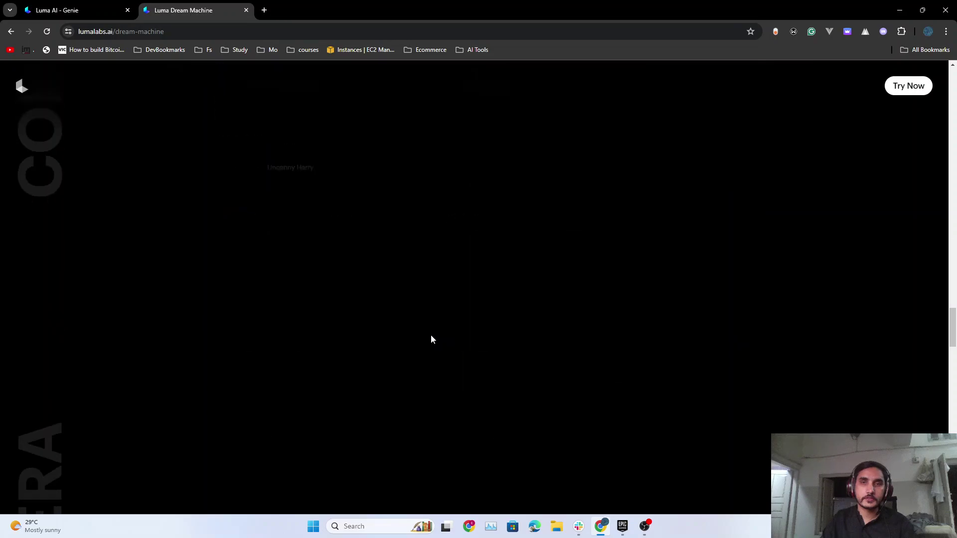
pyautogui.scroll(-12, 431, 335)
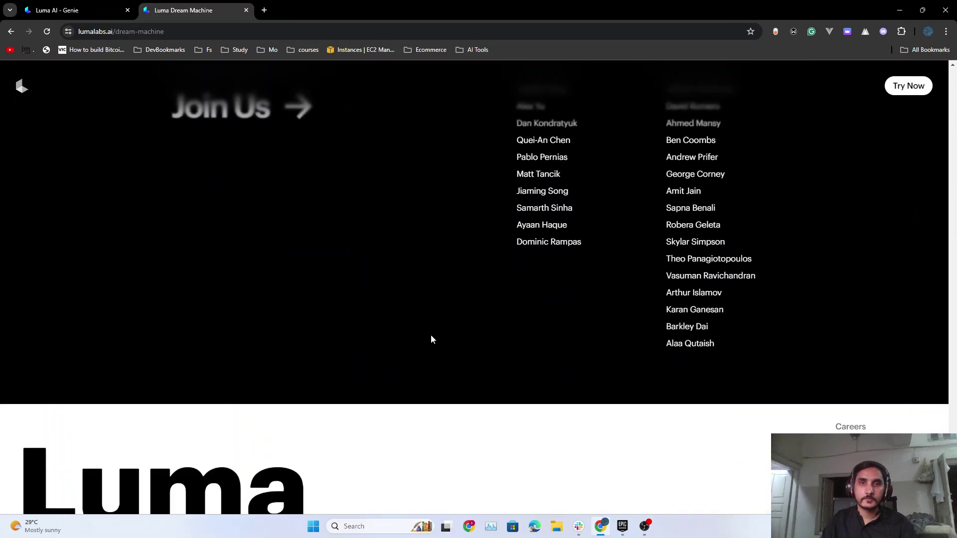
pyautogui.scroll(3, 432, 339)
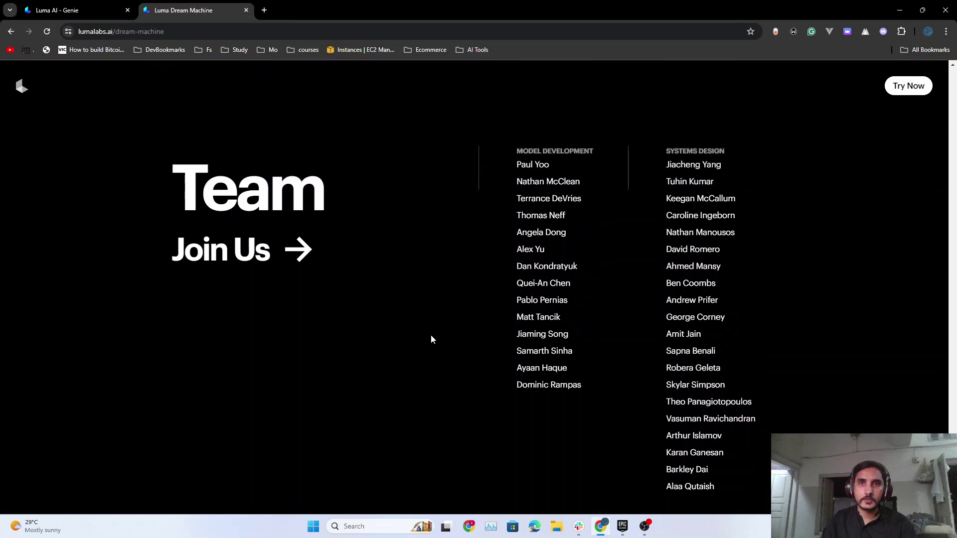
pyautogui.scroll(-4, 431, 339)
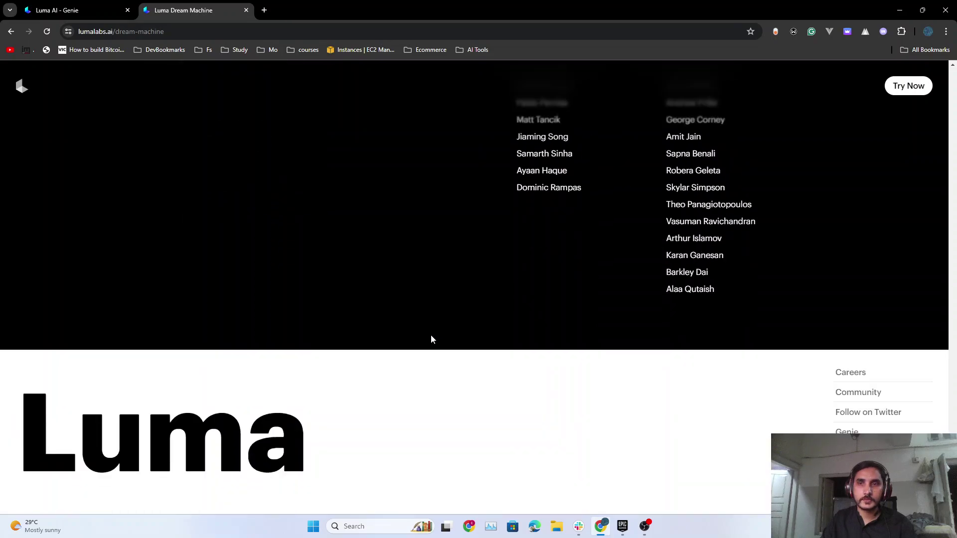
pyautogui.scroll(4, 431, 339)
pyautogui.scroll(-4, 431, 339)
pyautogui.scroll(12, 438, 336)
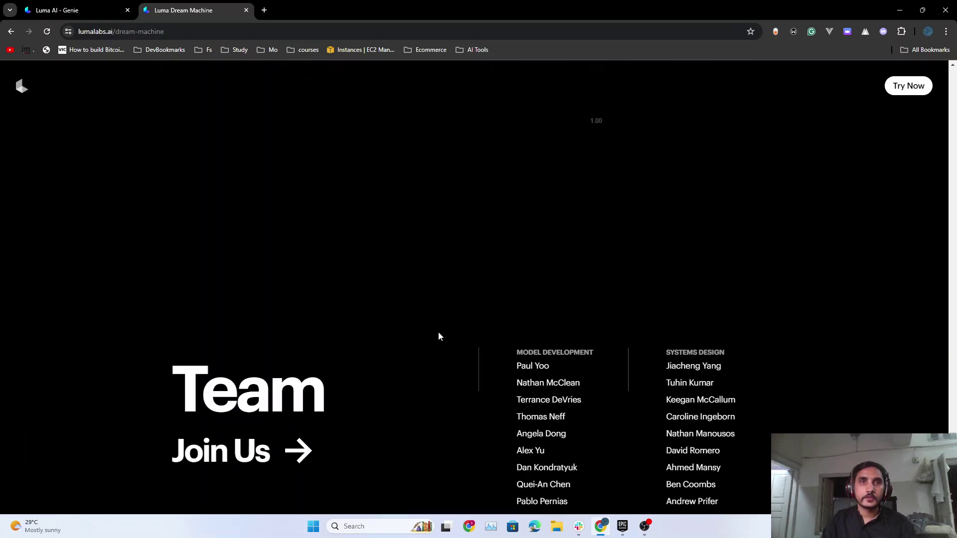
pyautogui.scroll(-12, 466, 327)
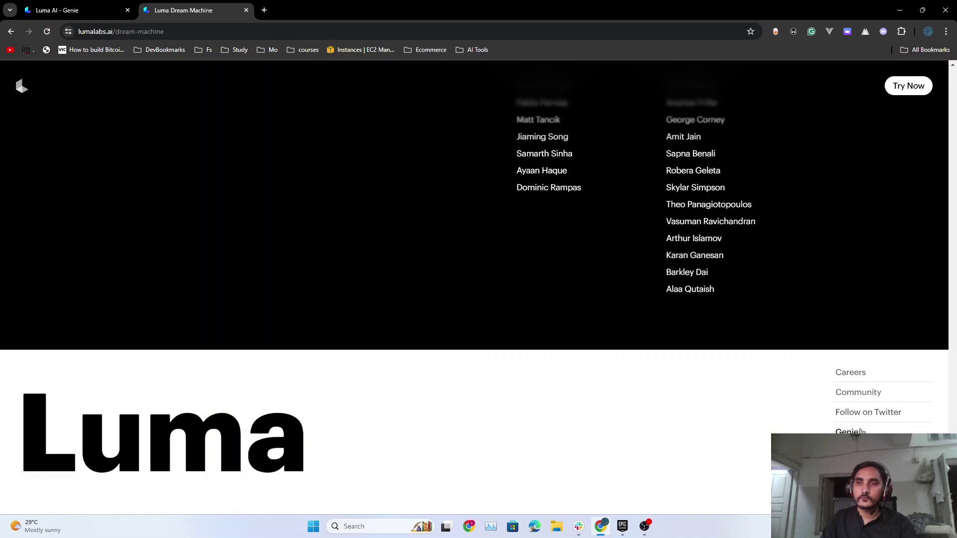
# Change the page address to lumalabs.ai/genie and load the Genie page.
pyautogui.doubleClick(183, 32)
pyautogui.press('BackSpace')
pyautogui.press('BackSpace')
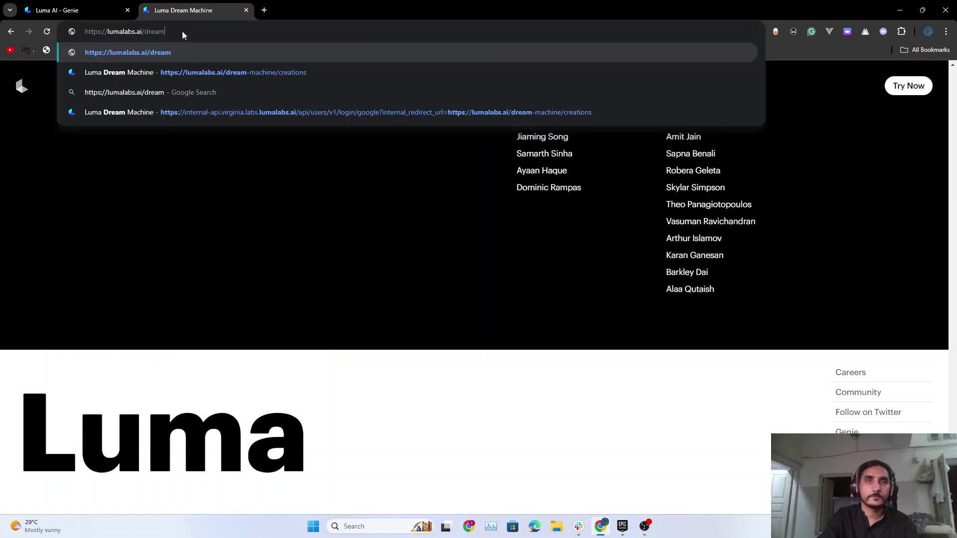
pyautogui.press('BackSpace')
pyautogui.press('BackSpace')
pyautogui.press('BackSpace')
pyautogui.press('BackSpace')
pyautogui.press('BackSpace')
pyautogui.write('gene')
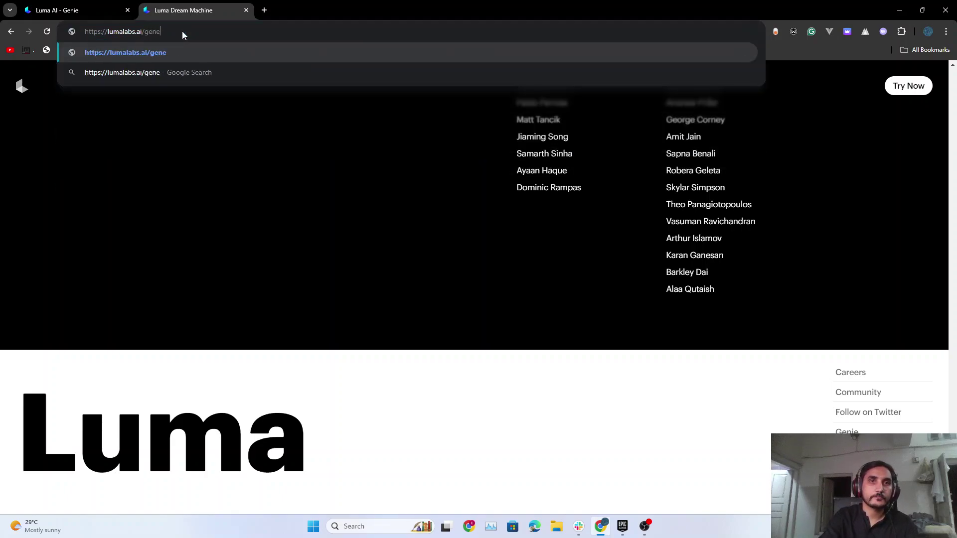
pyautogui.press('BackSpace')
pyautogui.write('ie')
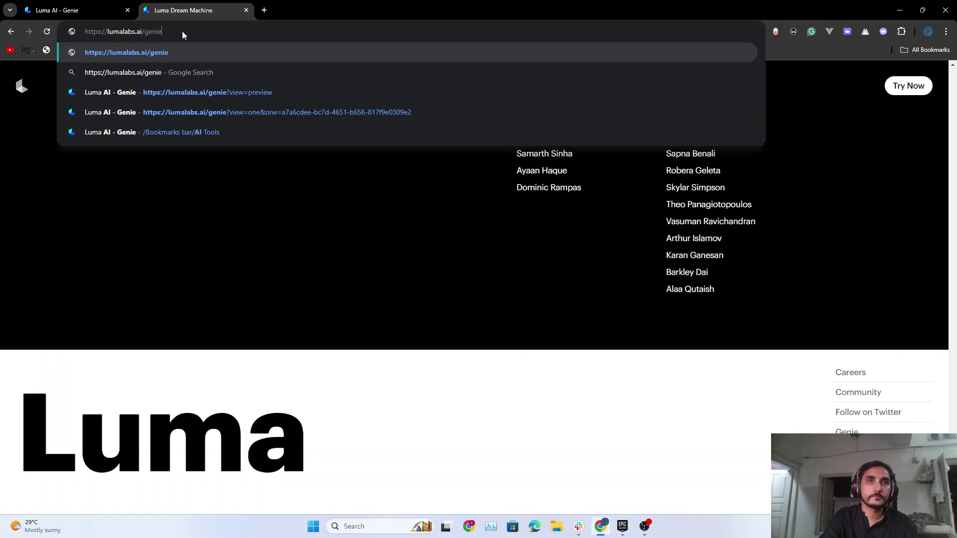
pyautogui.press('Return')
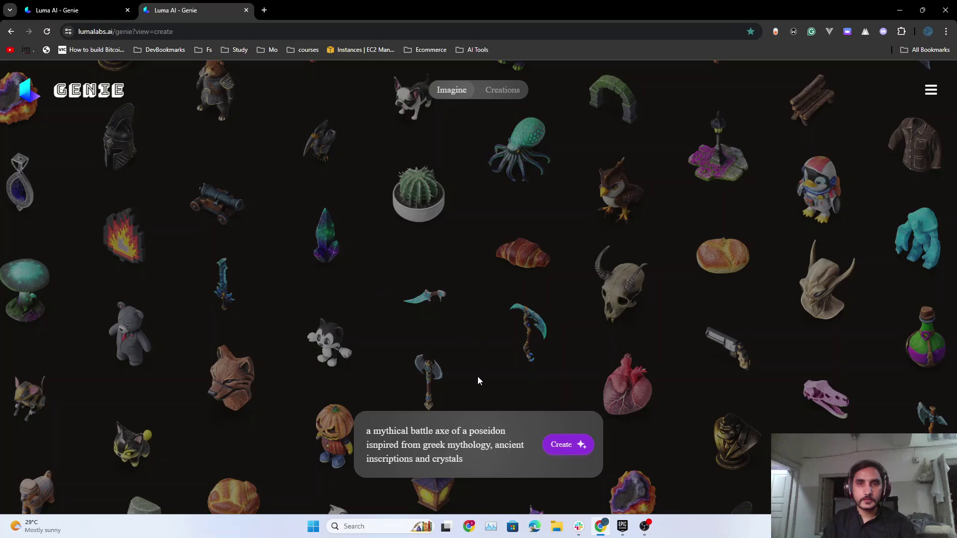
# Replace the existing prompt with "a skeleton of a dinosaur" and generate the 3D models.
pyautogui.click(473, 468)
pyautogui.hotkey('ctrl', 'a')
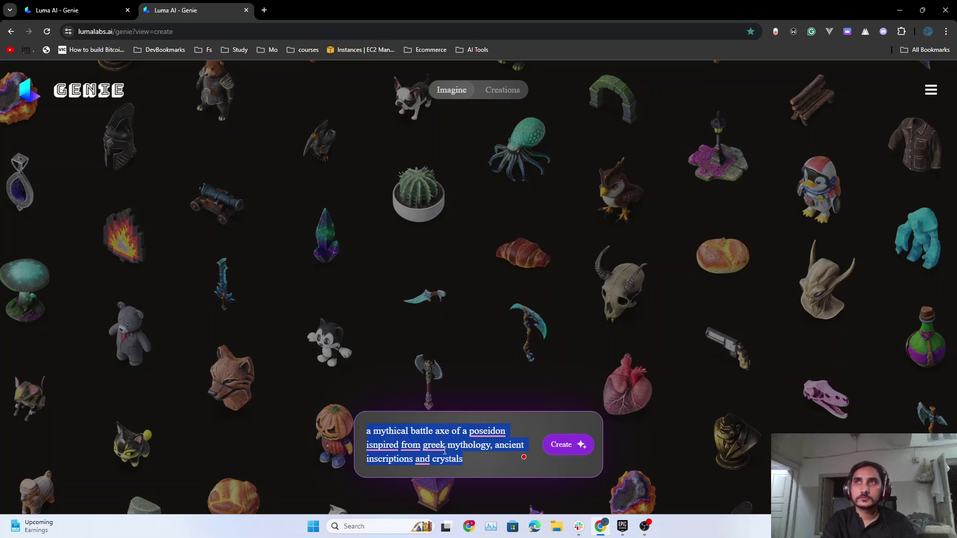
pyautogui.write('a skele')
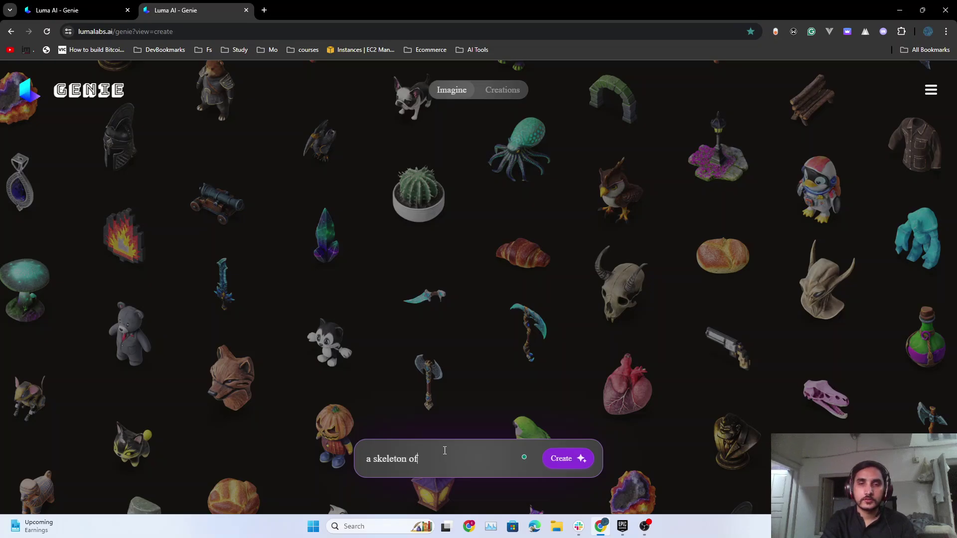
pyautogui.write('ton of a dinosaur')
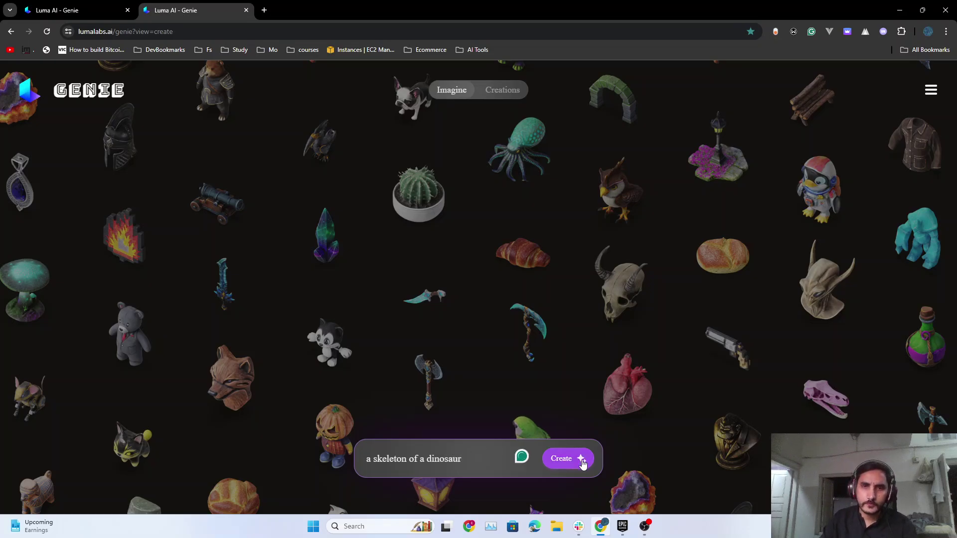
pyautogui.click(561, 458)
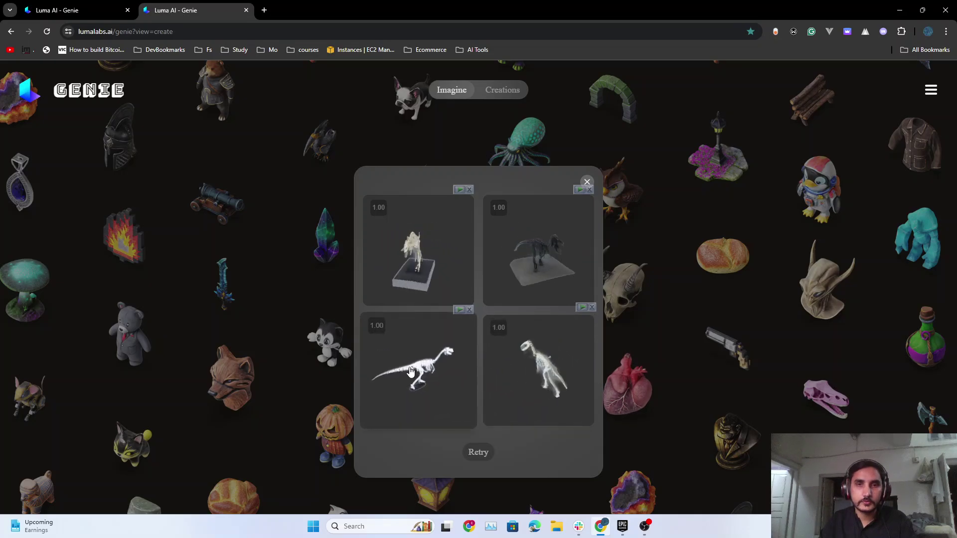
# Inspect the third generated dinosaur skeleton from different sides in the 3D preview, and return to the results.
pyautogui.click(450, 385)
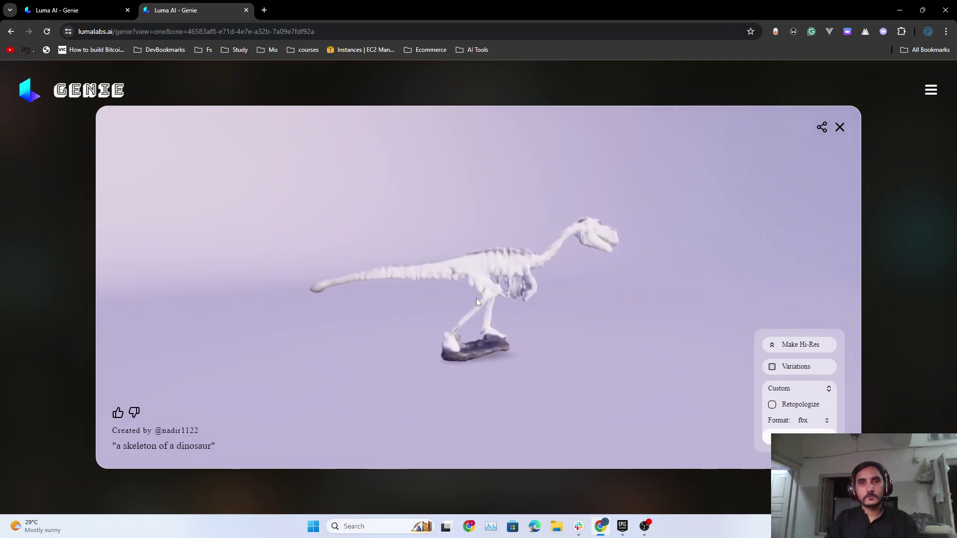
pyautogui.moveTo(489, 346); pyautogui.dragTo(409, 353)
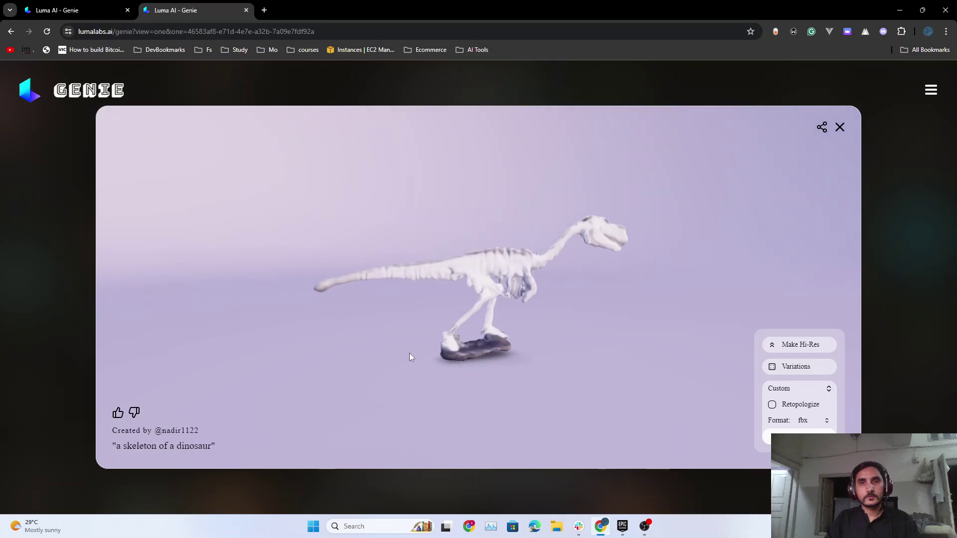
pyautogui.moveTo(477, 316); pyautogui.dragTo(421, 309)
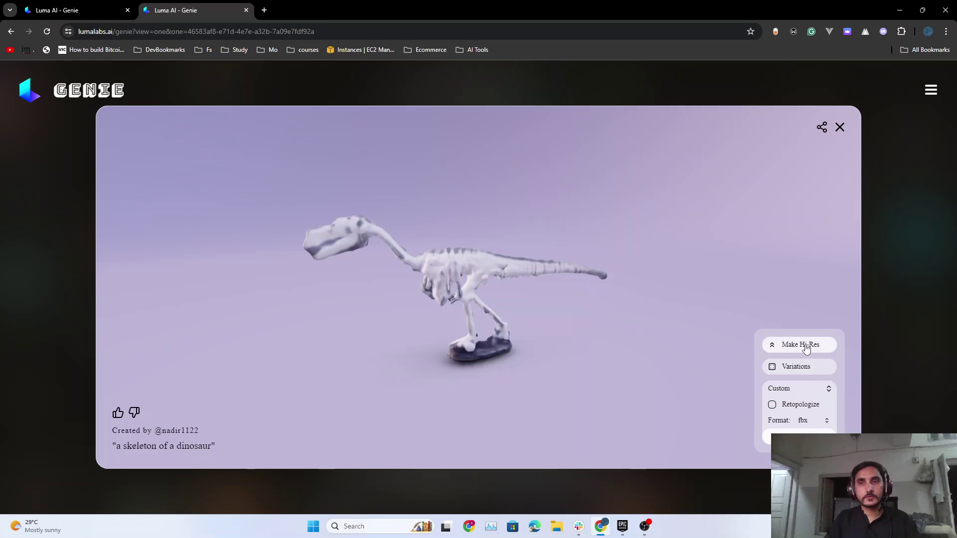
pyautogui.click(840, 128)
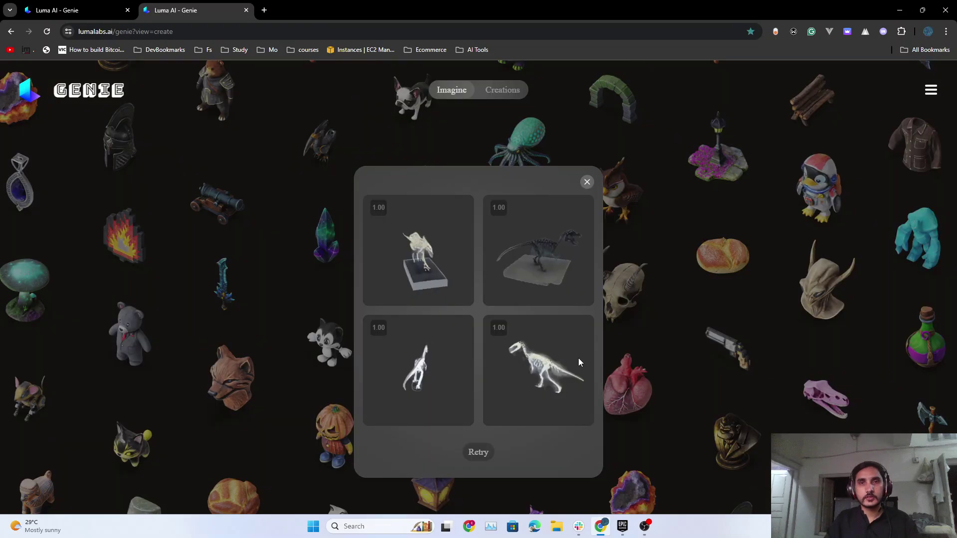
# View the fourth generated dinosaur skeleton in the 3D preview, and close the set of dinosaur results.
pyautogui.click(542, 359)
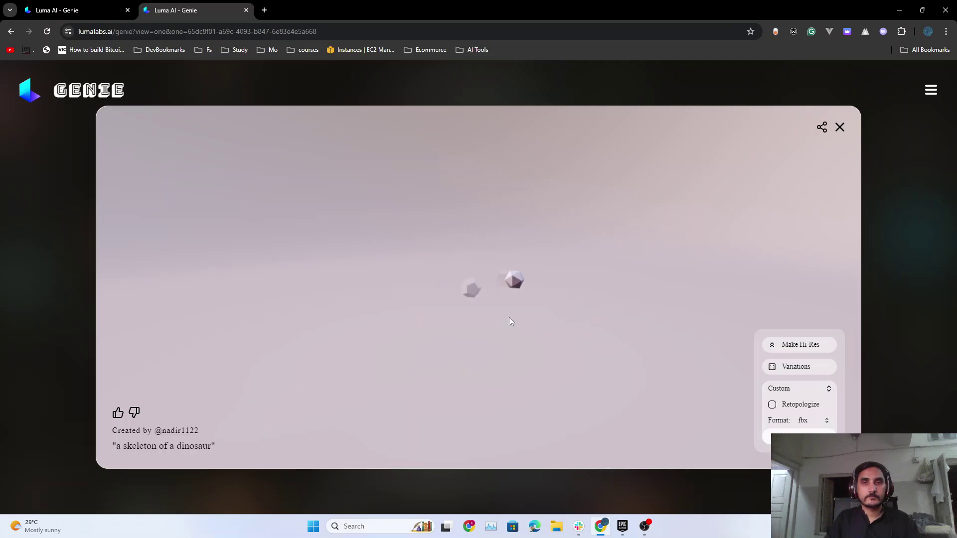
pyautogui.click(840, 128)
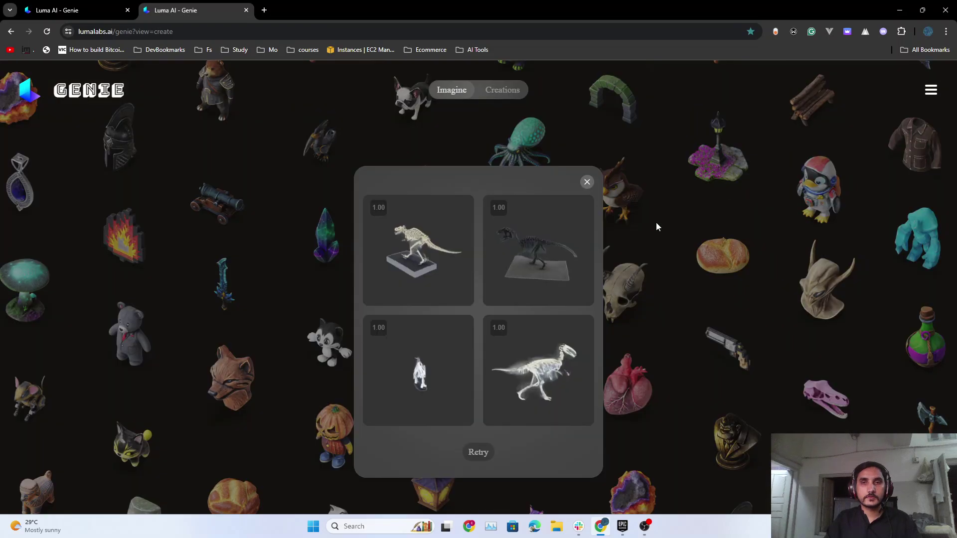
pyautogui.click(587, 183)
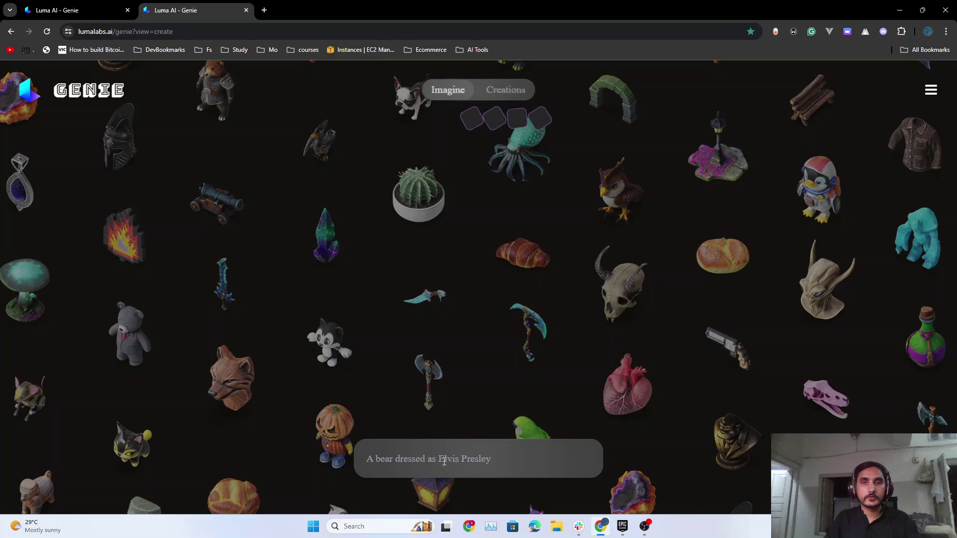
# Generate 3D models from the prompt "a green dense tree covering a lot of area".
pyautogui.click(444, 461)
pyautogui.write('A')
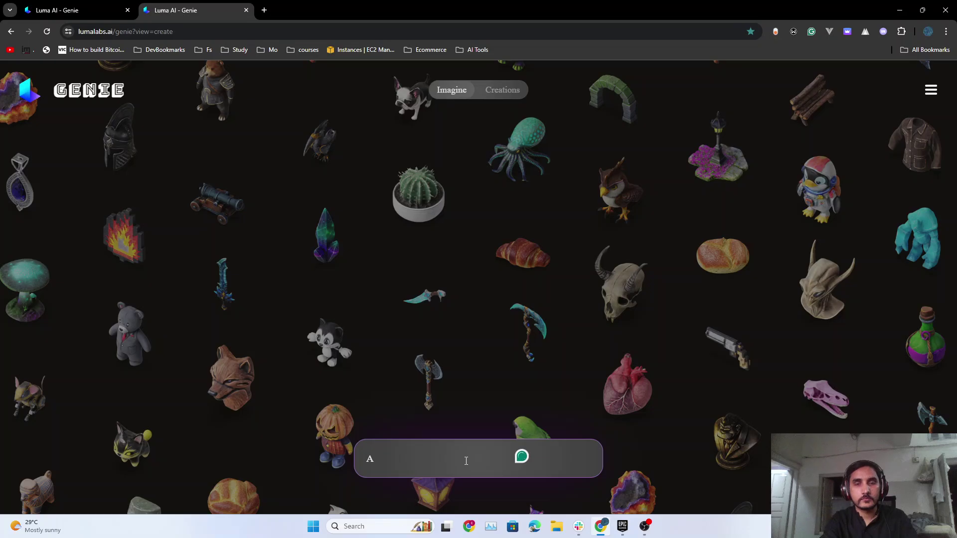
pyautogui.press('BackSpace')
pyautogui.press('BackSpace')
pyautogui.write('a green dense tree covering a lot of area')
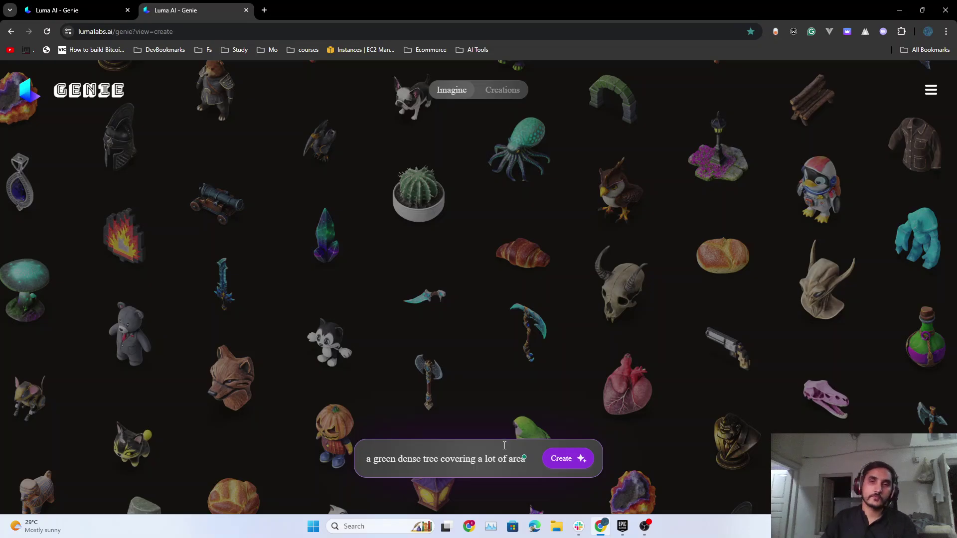
pyautogui.click(567, 457)
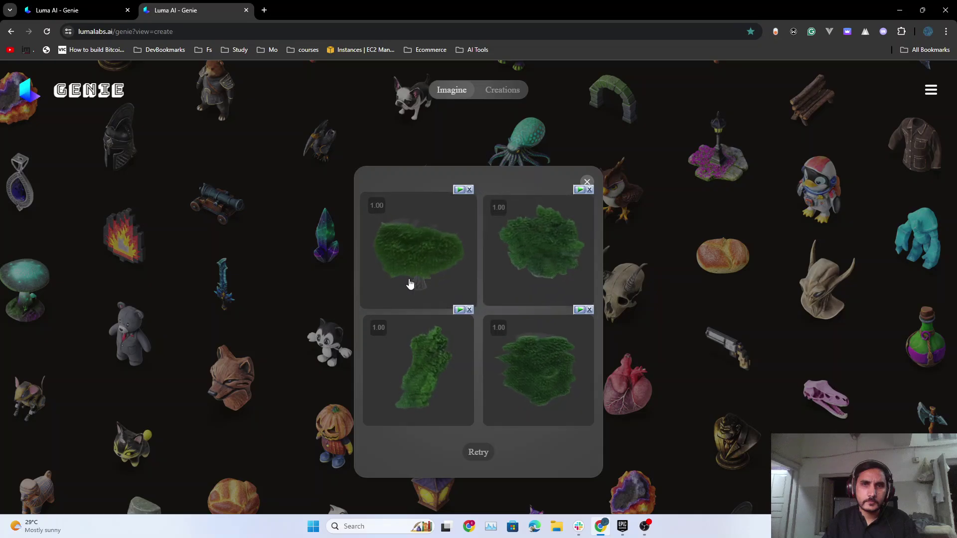
# Download the first generated tree model in fbx format and open the folder holding the saved zip file.
pyautogui.click(419, 266)
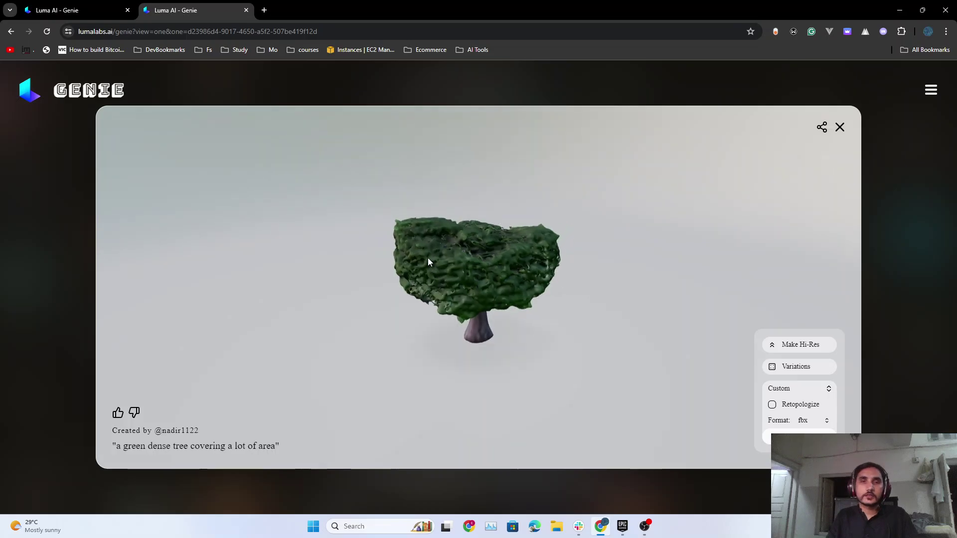
pyautogui.moveTo(502, 297)
pyautogui.mouseDown()
pyautogui.moveTo(463, 304)
pyautogui.moveTo(446, 244)
pyautogui.moveTo(476, 315)
pyautogui.moveTo(487, 317)
pyautogui.moveTo(495, 270)
pyautogui.moveTo(463, 283)
pyautogui.moveTo(411, 283)
pyautogui.moveTo(513, 289)
pyautogui.moveTo(525, 281)
pyautogui.moveTo(445, 307)
pyautogui.moveTo(516, 274)
pyautogui.moveTo(500, 280)
pyautogui.moveTo(525, 277)
pyautogui.moveTo(486, 288)
pyautogui.moveTo(520, 290)
pyautogui.mouseUp()
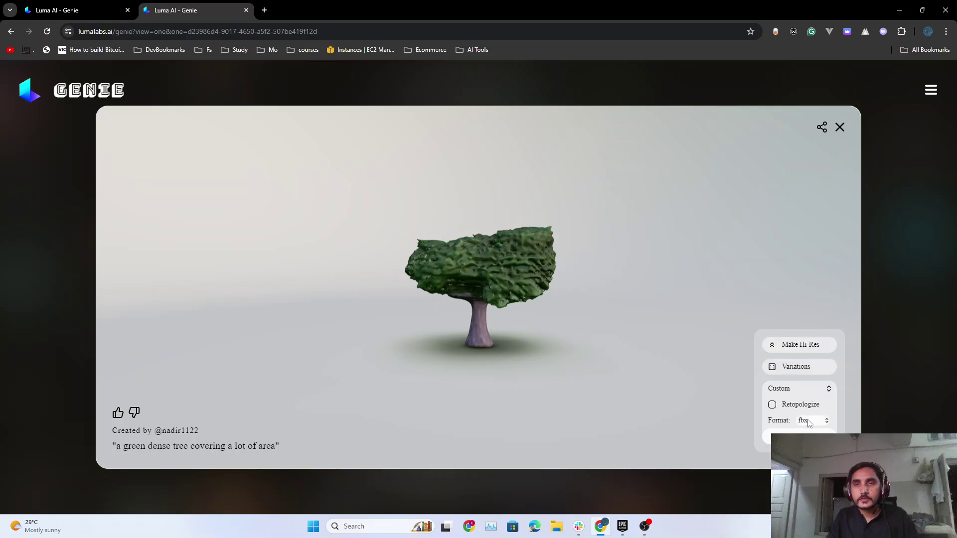
pyautogui.click(797, 432)
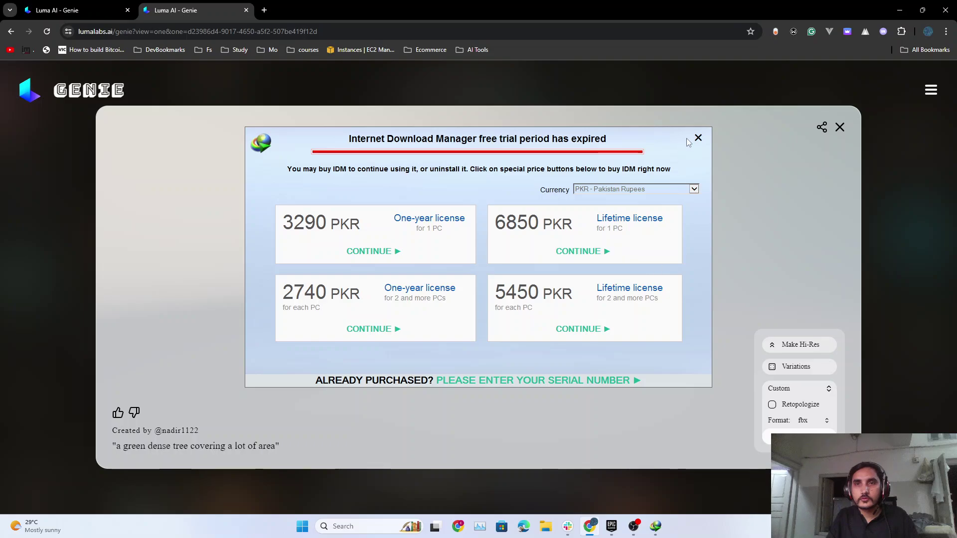
pyautogui.click(697, 140)
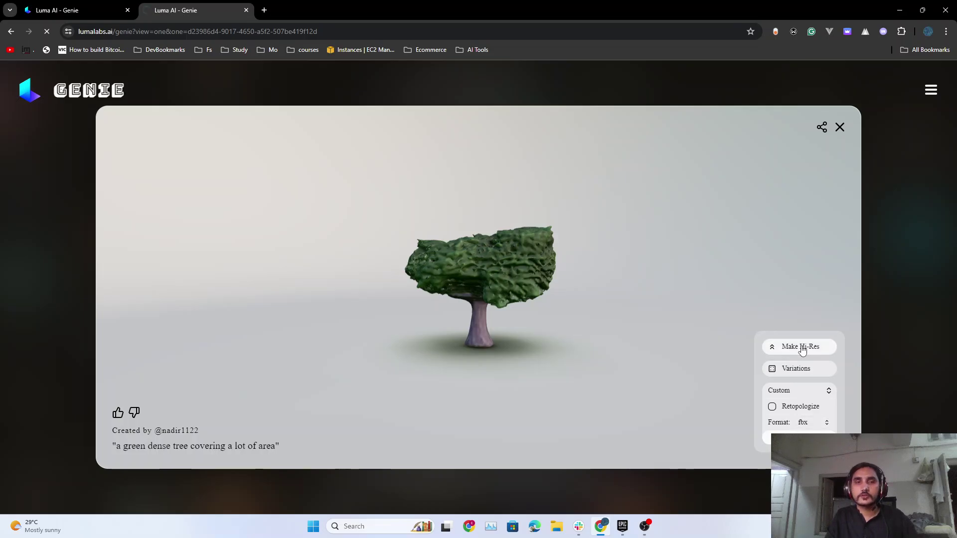
pyautogui.click(491, 306)
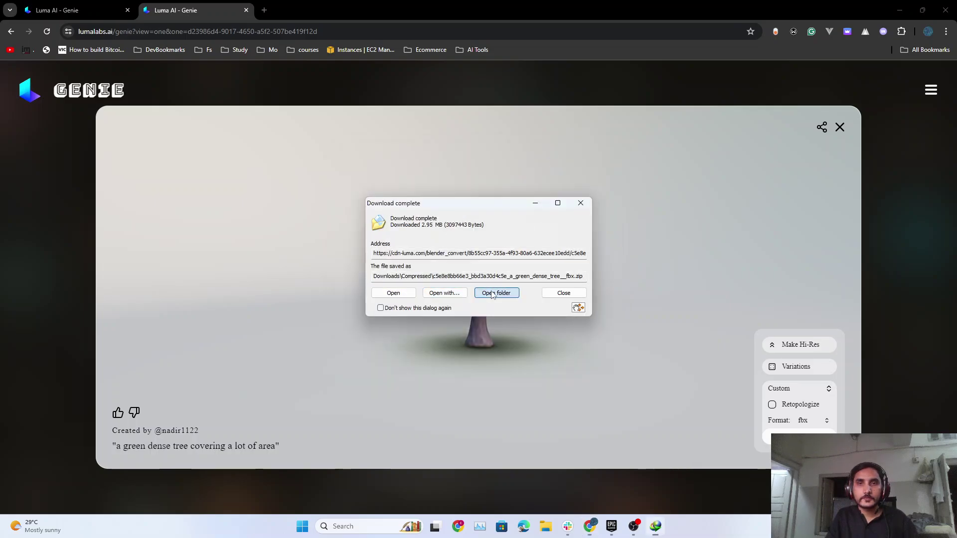
pyautogui.click(496, 293)
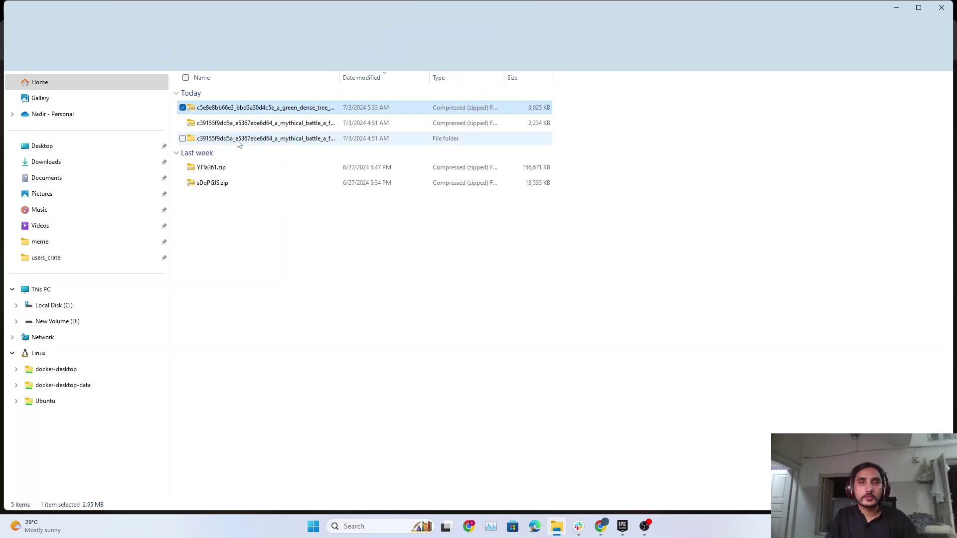
# Extract the downloaded green dense tree zip file into a folder of the same name in Compressed.
pyautogui.rightClick(223, 110)
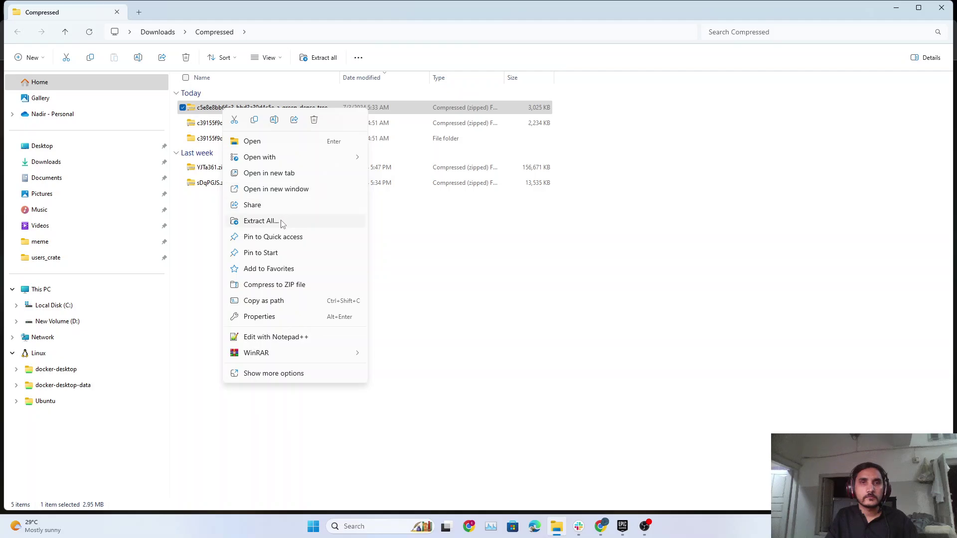
pyautogui.click(261, 221)
pyautogui.click(567, 358)
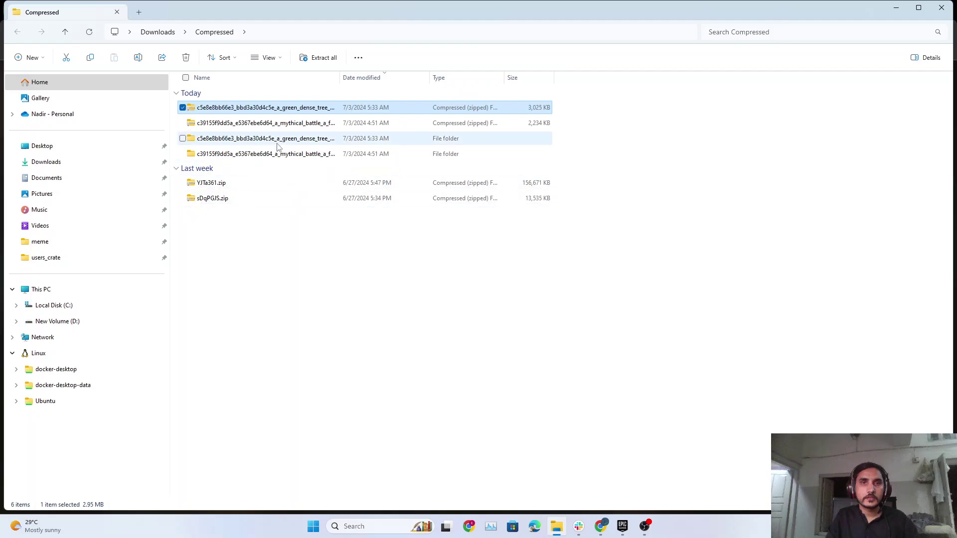
# Check the progress of the Hi-Res tree generation in the browser, and launch Blender 4.1.
pyautogui.click(600, 526)
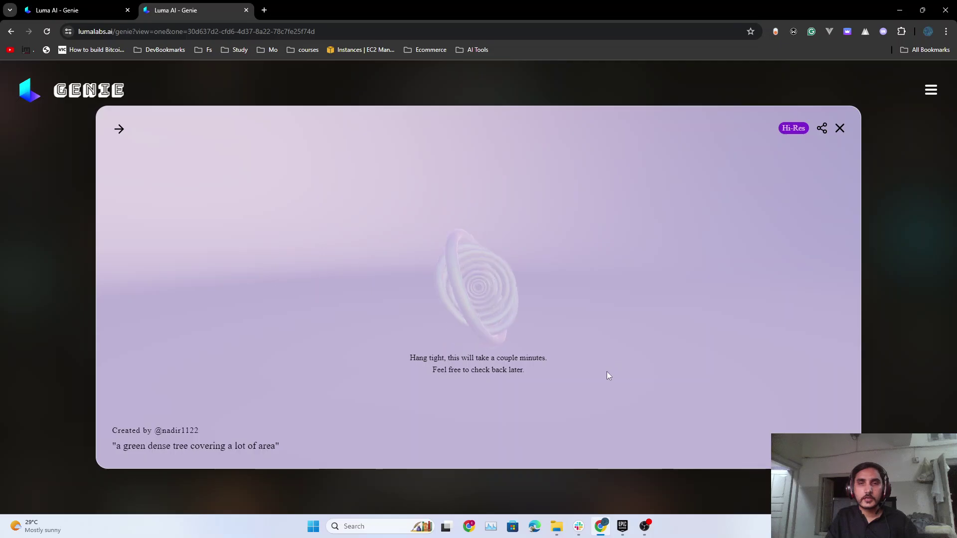
pyautogui.click(602, 528)
pyautogui.press('super')
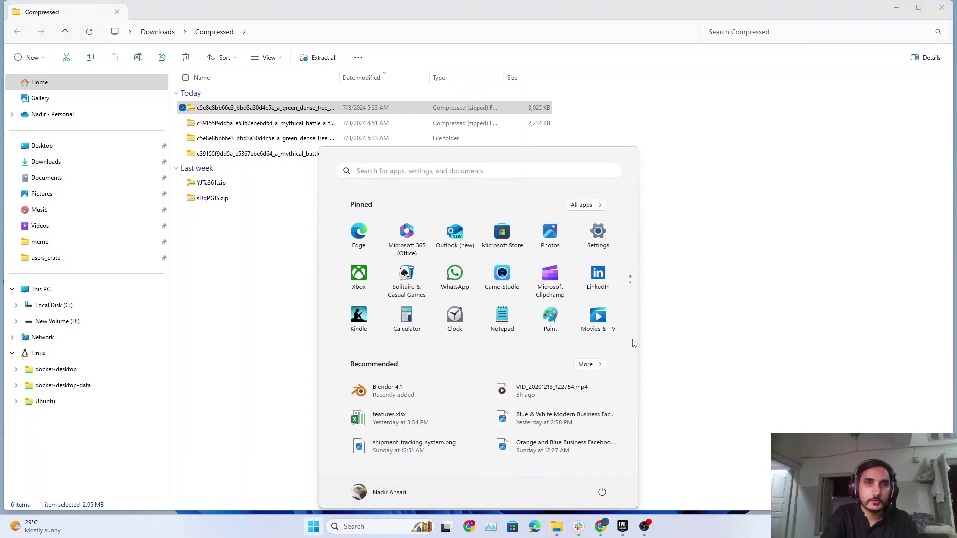
pyautogui.write('blender')
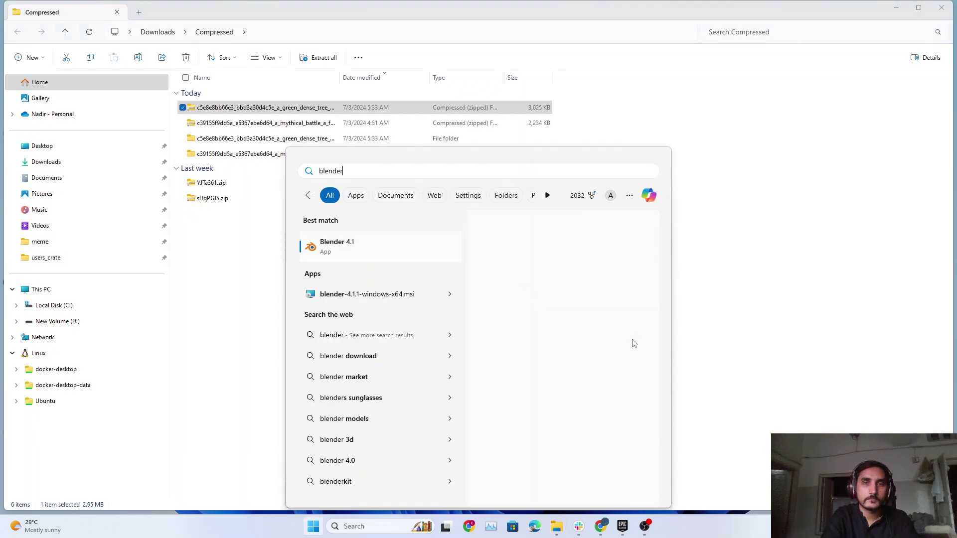
pyautogui.press('Return')
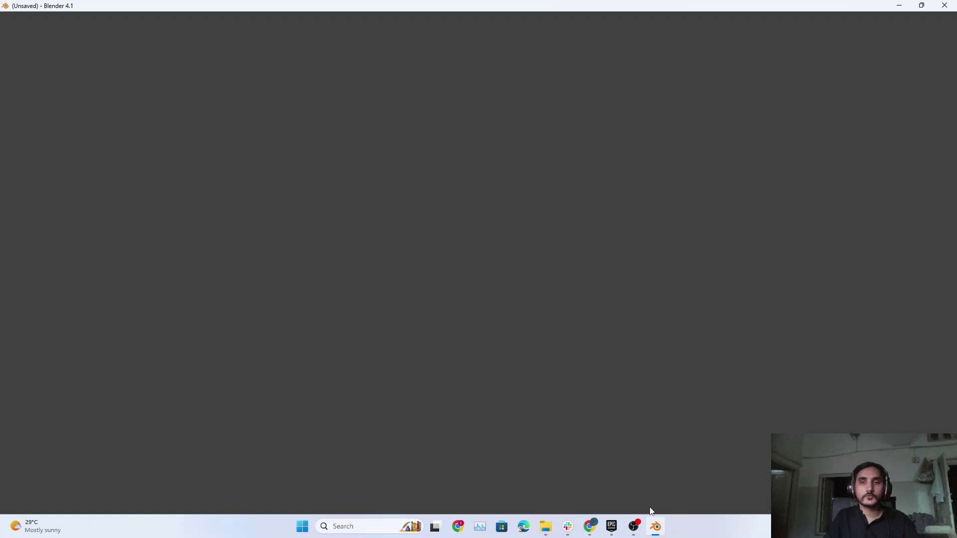
# Switch to the browser, close the first of the two Luma AI Genie pages, and leave the browser.
pyautogui.click(589, 528)
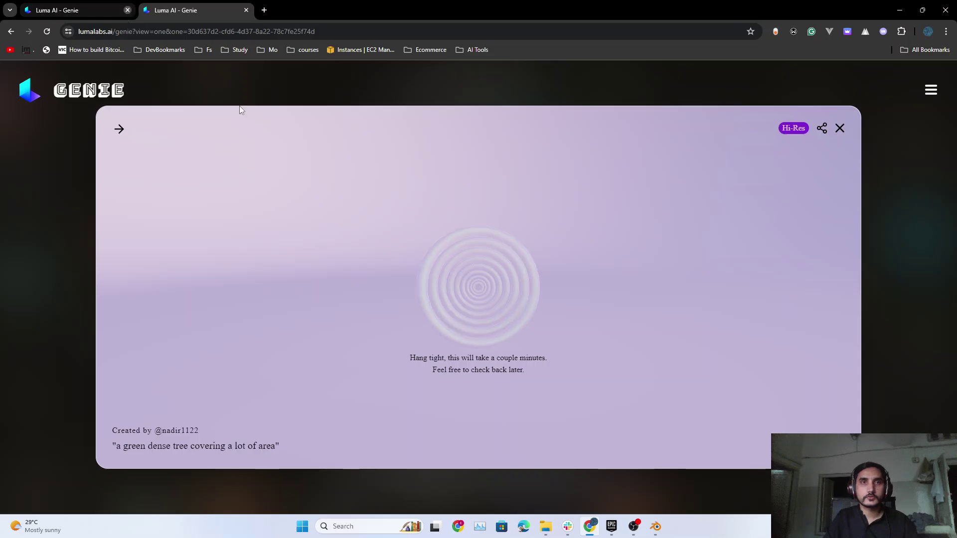
pyautogui.click(128, 10)
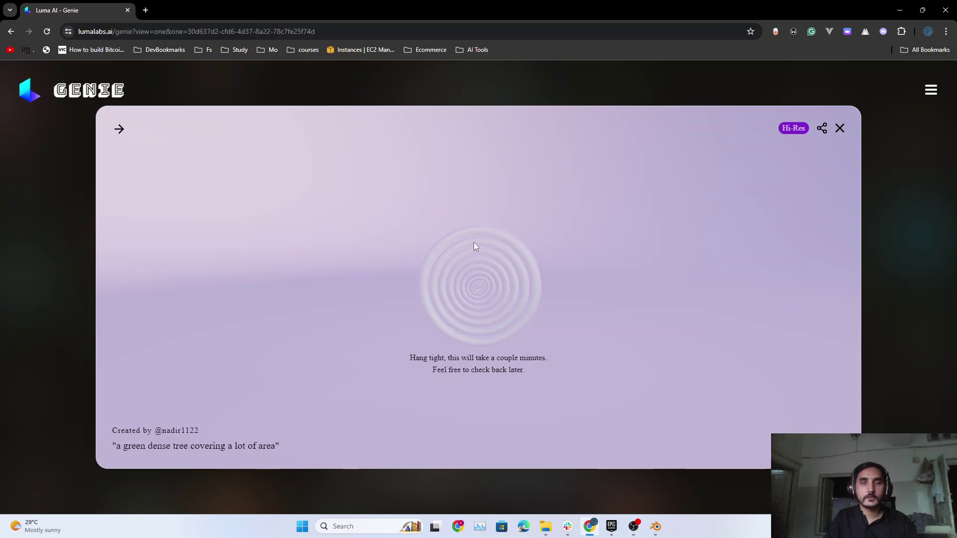
pyautogui.click(590, 528)
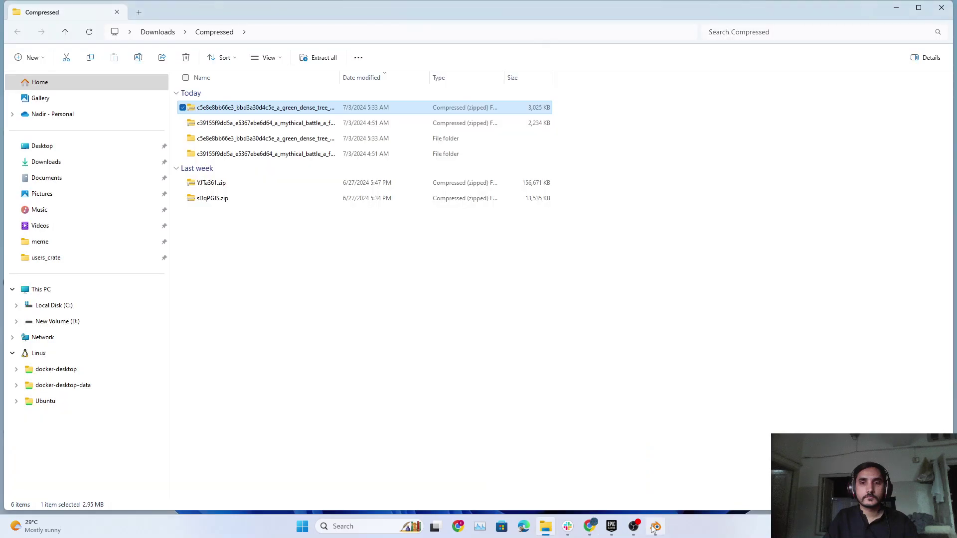
# Switch to Blender, dismiss the splash screen and delete the default cube from the scene.
pyautogui.click(656, 526)
pyautogui.click(289, 291)
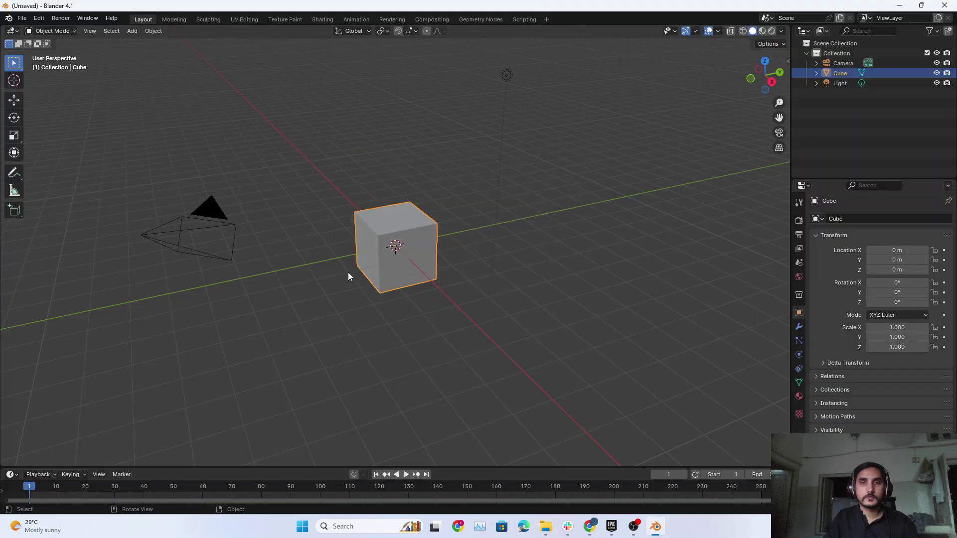
pyautogui.click(409, 269)
pyautogui.press('Delete')
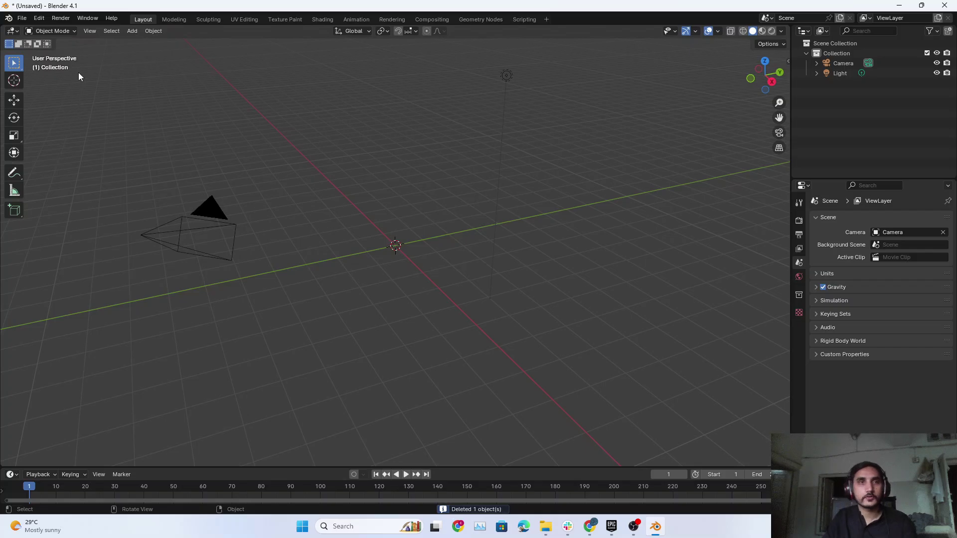
# Import bbd3a30d4c5e_a_green_dense_tree_.fbx from the extracted green dense tree folder in Downloads\Compressed.
pyautogui.click(23, 19)
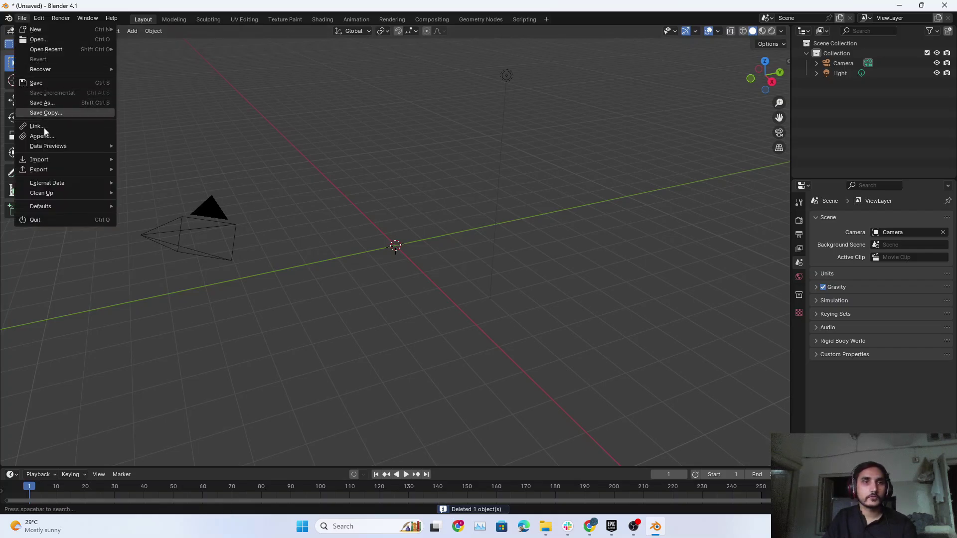
pyautogui.press('Escape')
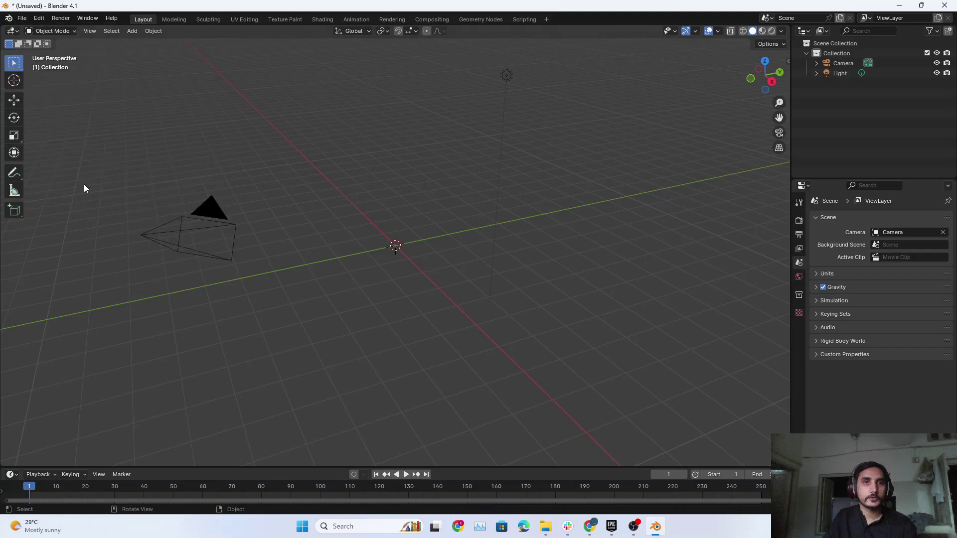
pyautogui.click(23, 18)
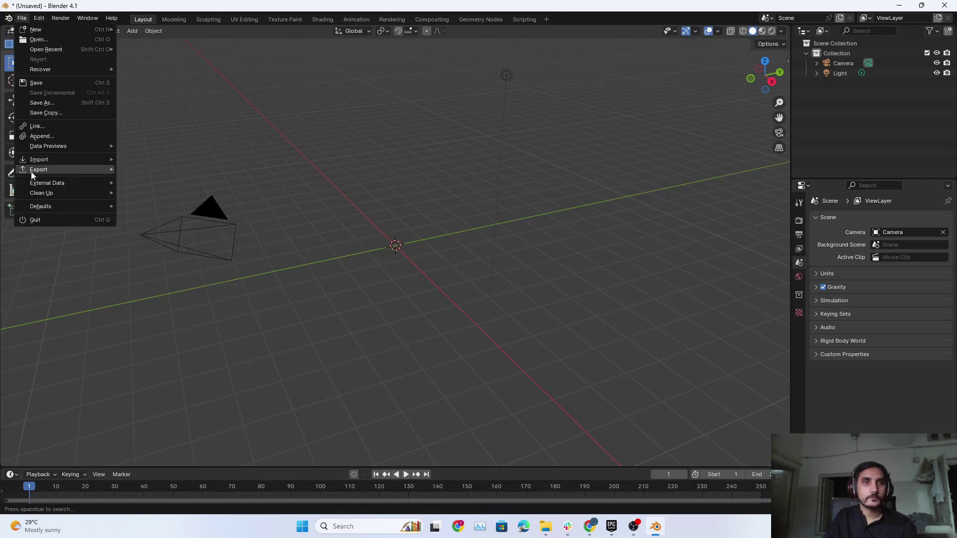
pyautogui.moveTo(37, 160)
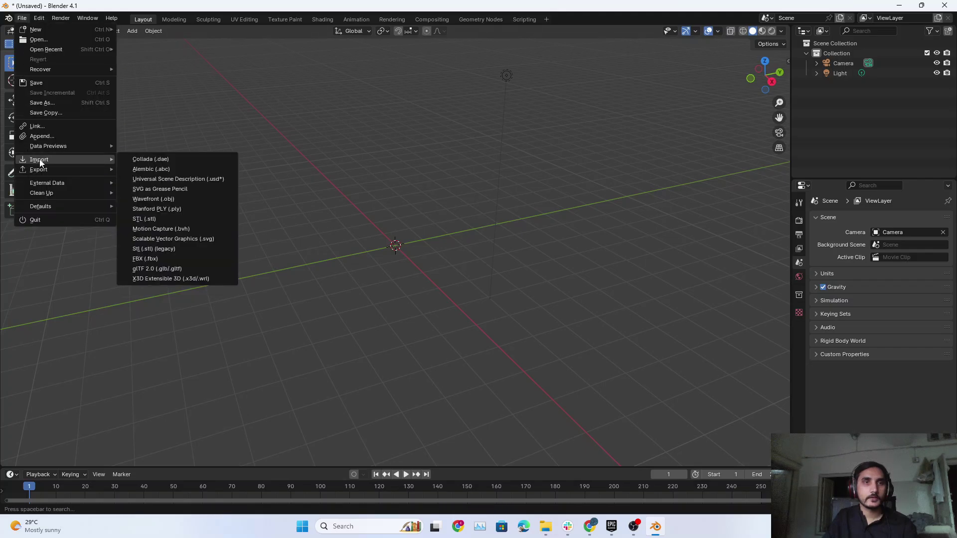
pyautogui.click(151, 258)
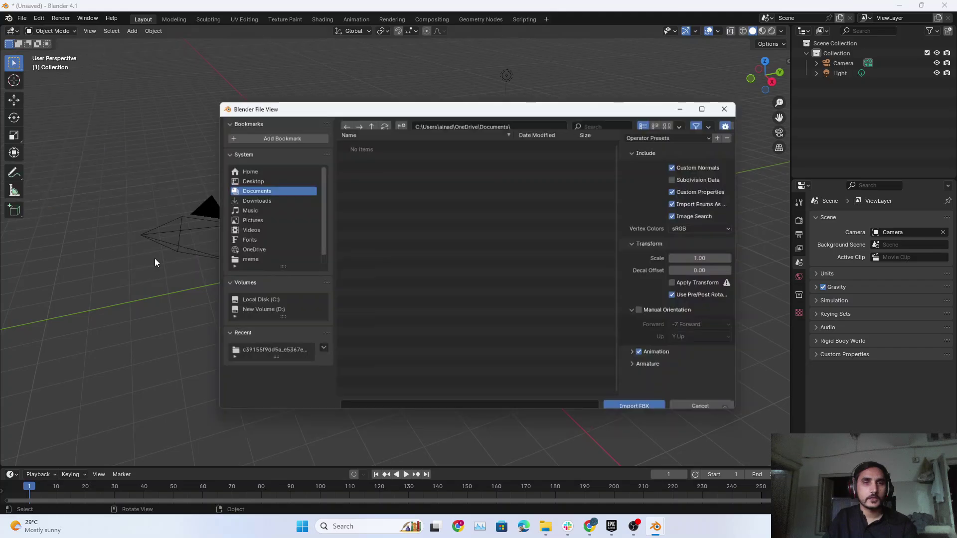
pyautogui.click(246, 200)
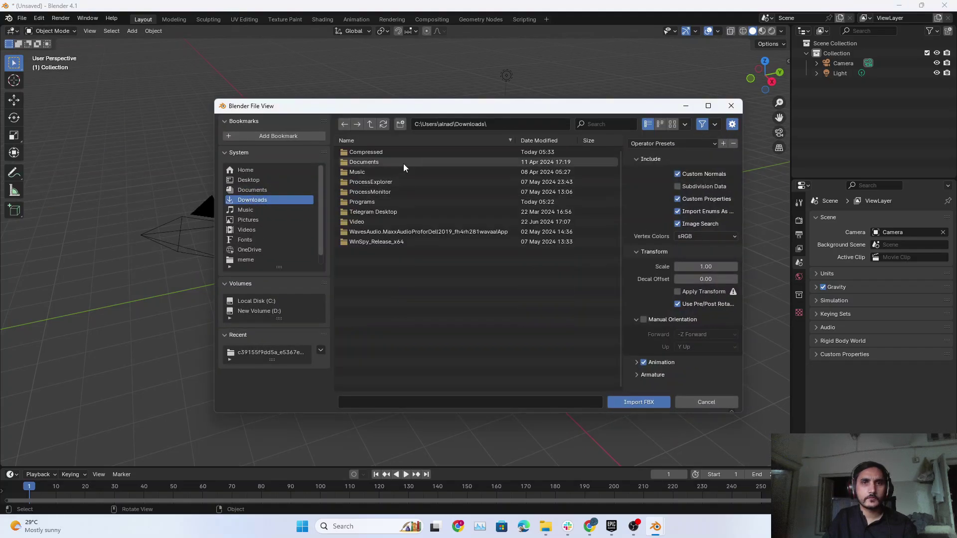
pyautogui.doubleClick(379, 153)
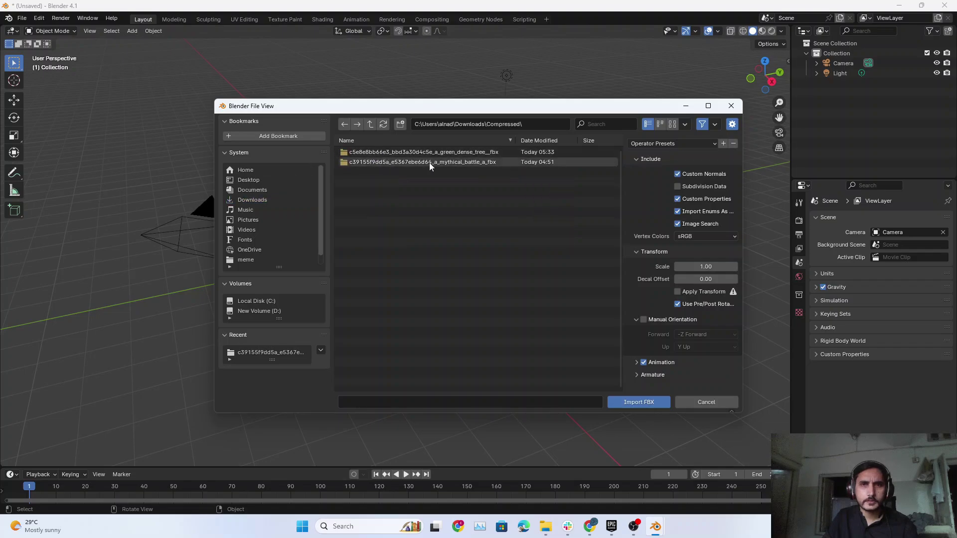
pyautogui.doubleClick(440, 153)
pyautogui.click(409, 153)
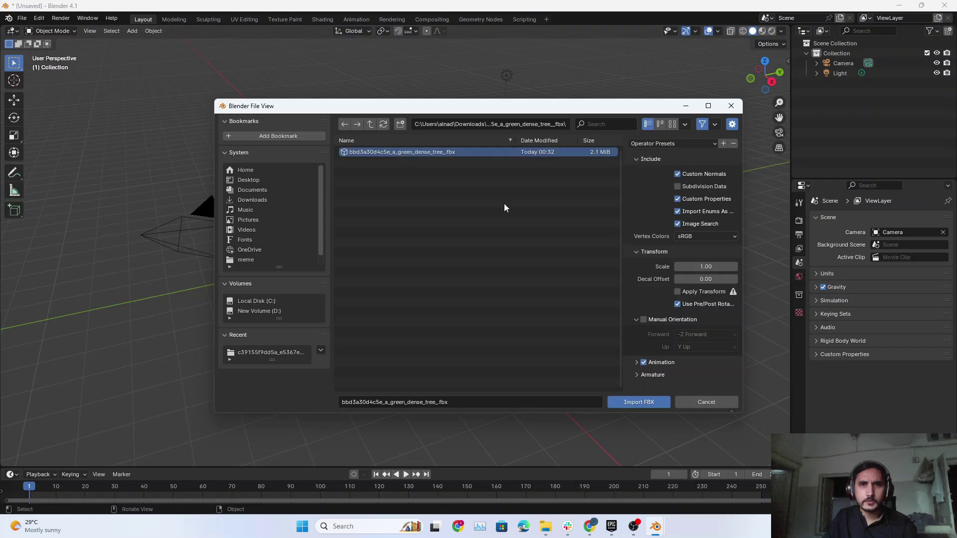
pyautogui.click(633, 403)
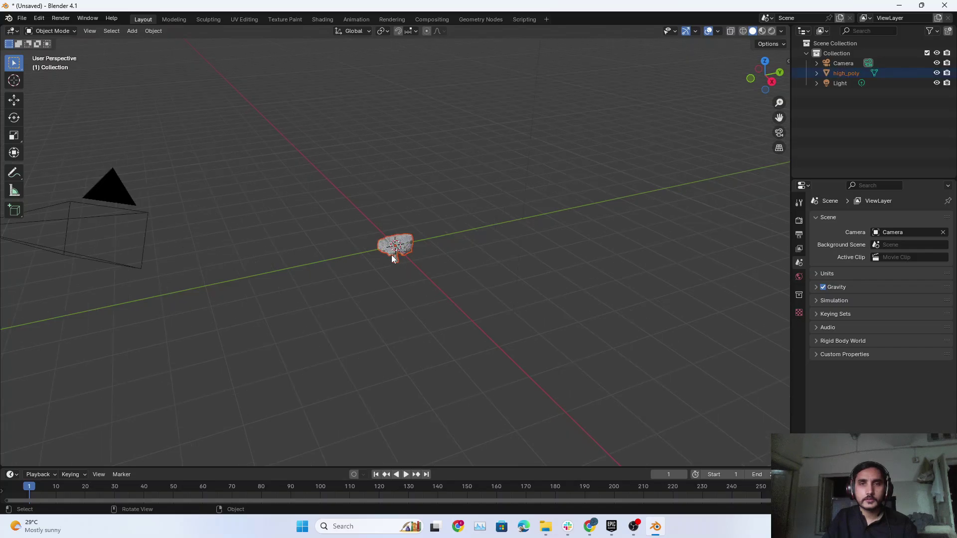
# Inspect the imported tree up close and switch the viewport shading to Material Preview.
pyautogui.scroll(10, 394, 253)
pyautogui.scroll(-2, 406, 362)
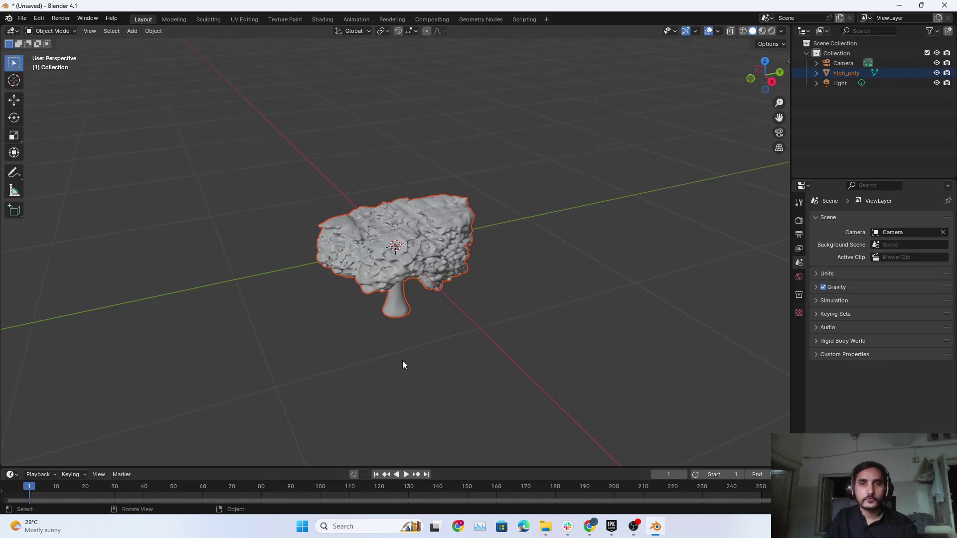
pyautogui.moveTo(416, 342); pyautogui.dragTo(443, 313, button='middle')
pyautogui.moveTo(448, 355); pyautogui.dragTo(432, 363, button='middle')
pyautogui.press('z')
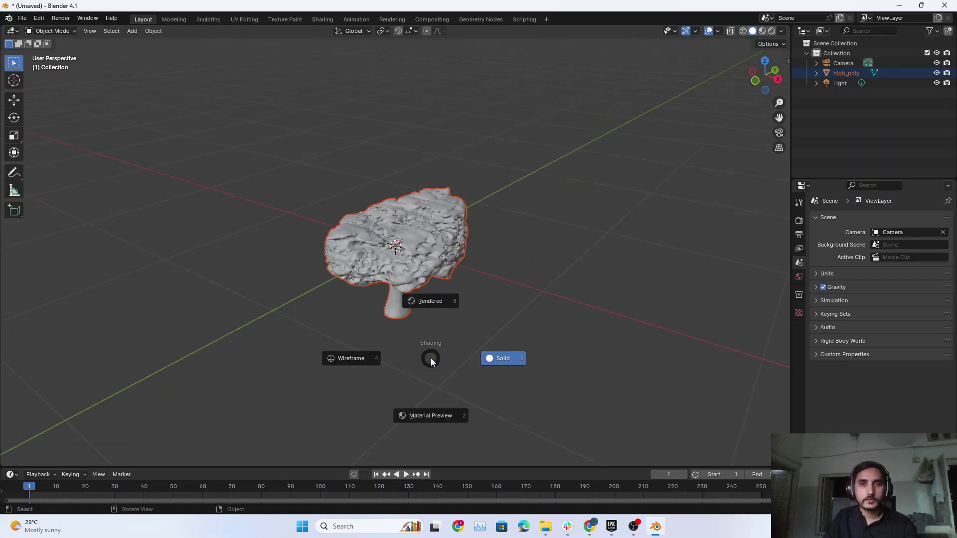
pyautogui.click(438, 384)
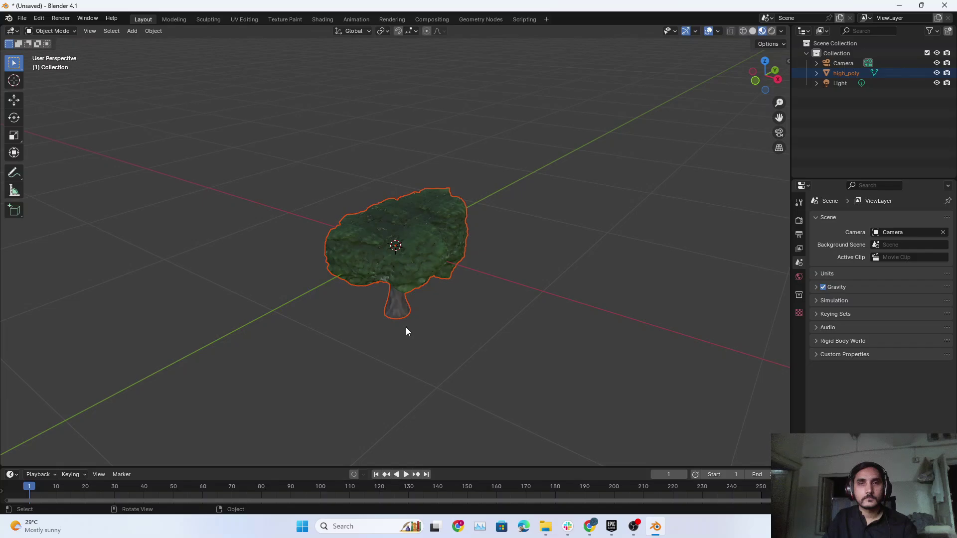
# Inspect the textured tree from other sides, and check the Hi-Res tree generation in the browser.
pyautogui.moveTo(404, 329); pyautogui.dragTo(407, 313)
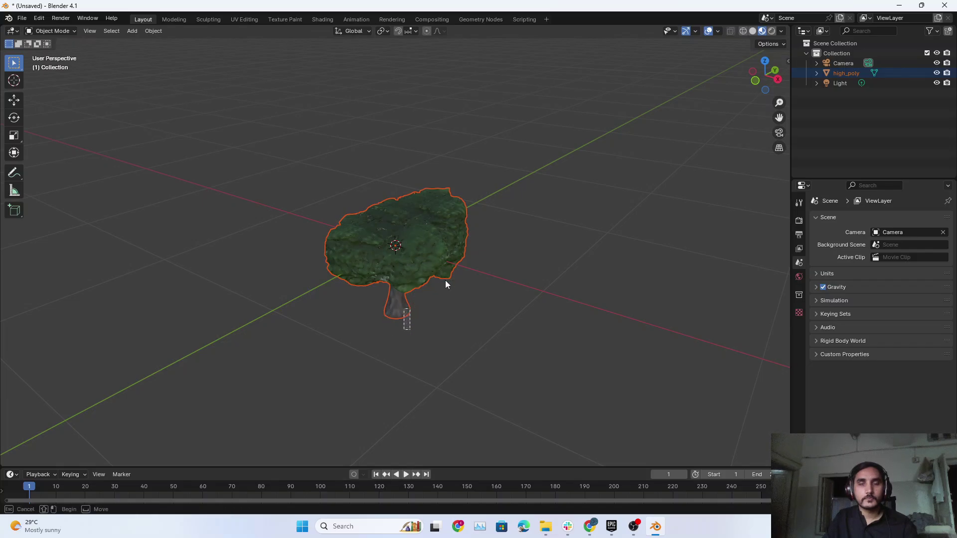
pyautogui.moveTo(445, 284); pyautogui.dragTo(364, 214, button='middle')
pyautogui.moveTo(403, 303); pyautogui.dragTo(506, 319, button='middle')
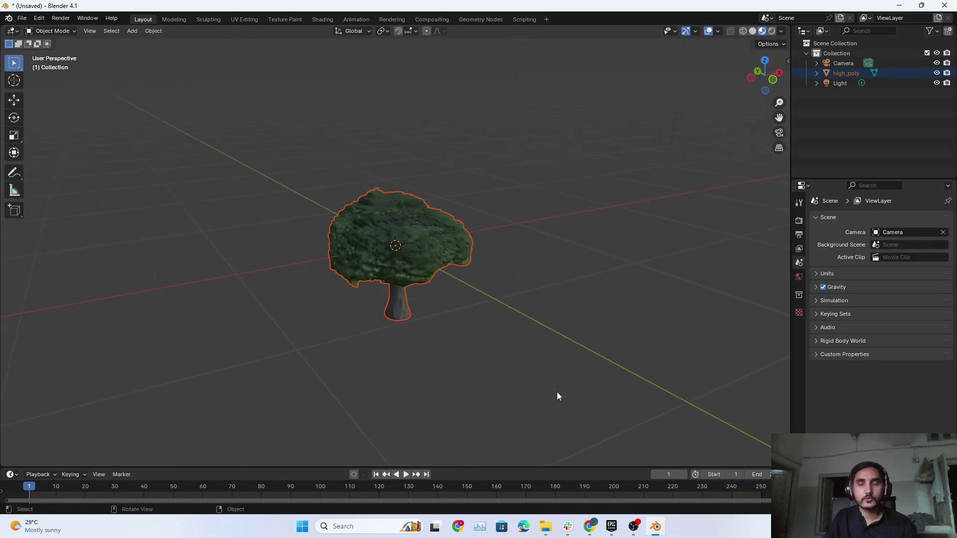
pyautogui.click(590, 527)
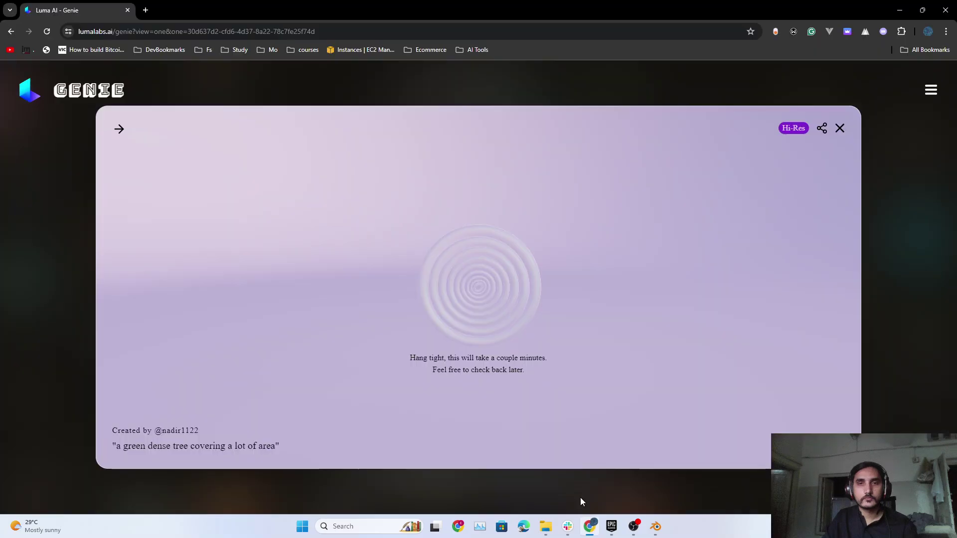
pyautogui.click(593, 529)
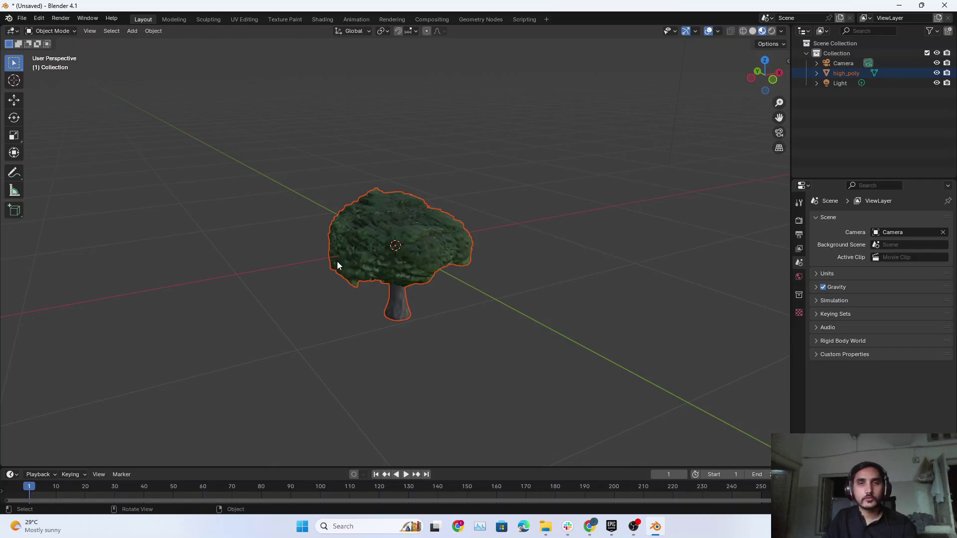
# Render an image of the tree through the scene camera, and close the render result.
pyautogui.click(62, 21)
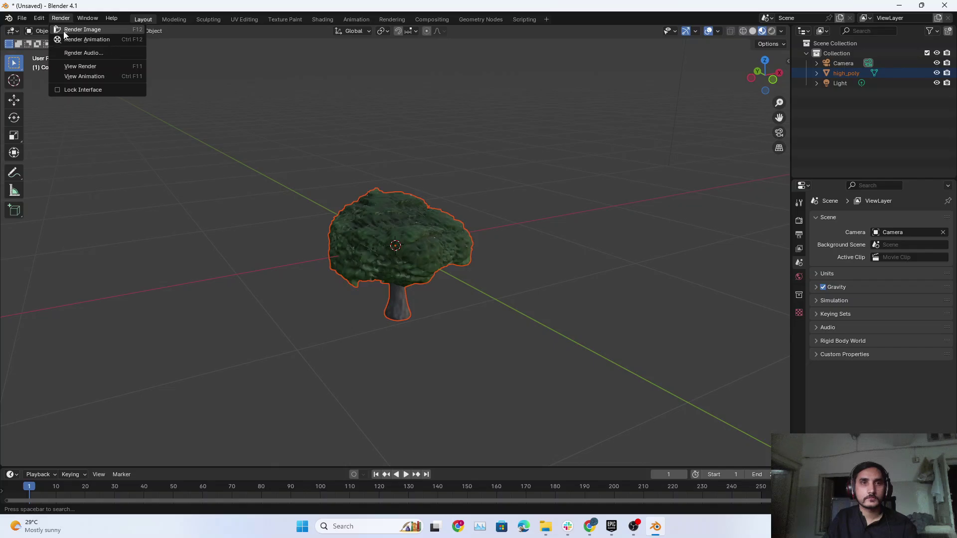
pyautogui.click(63, 31)
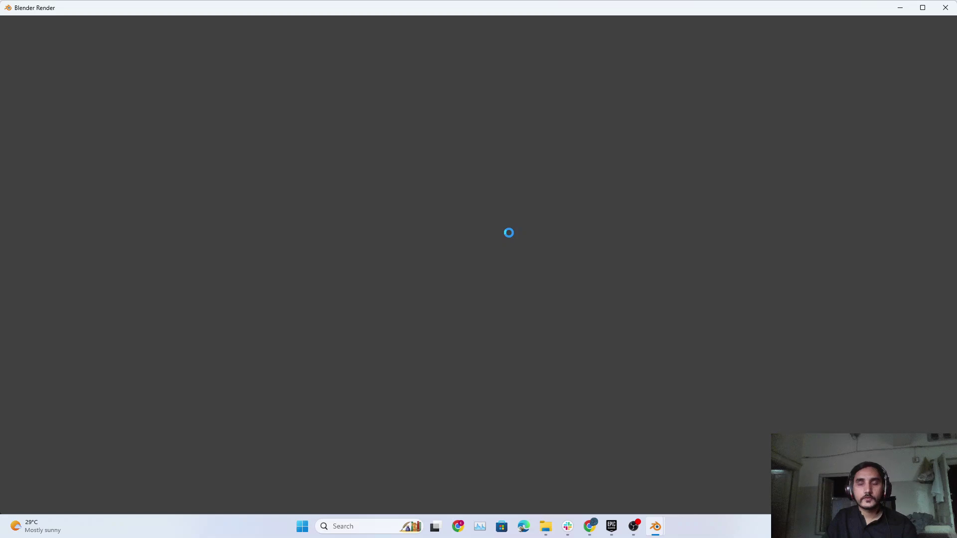
pyautogui.press('Escape')
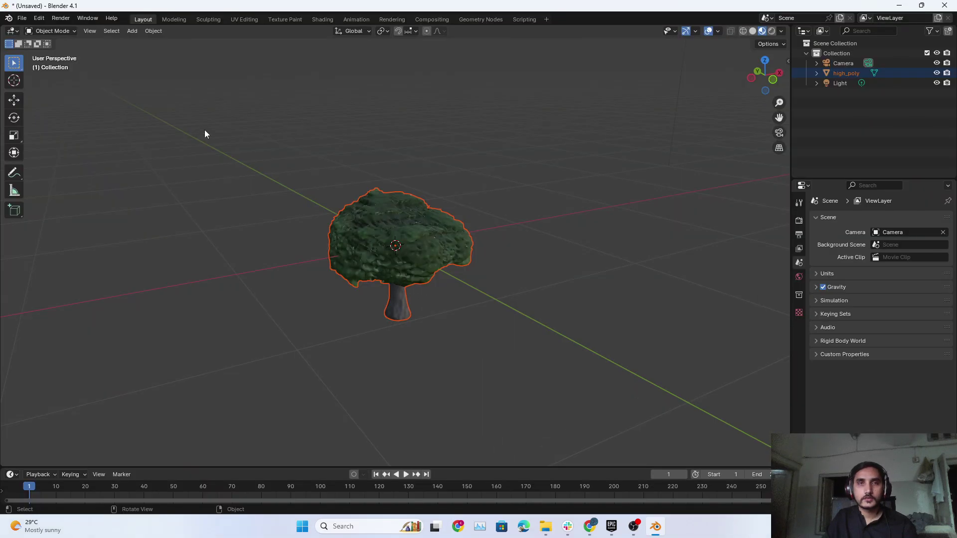
pyautogui.click(58, 19)
pyautogui.click(55, 32)
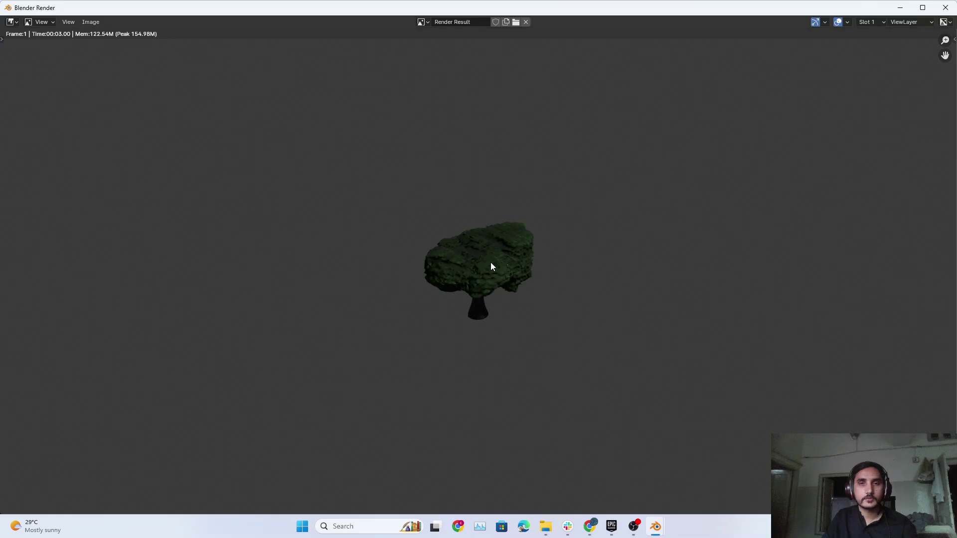
pyautogui.press('Escape')
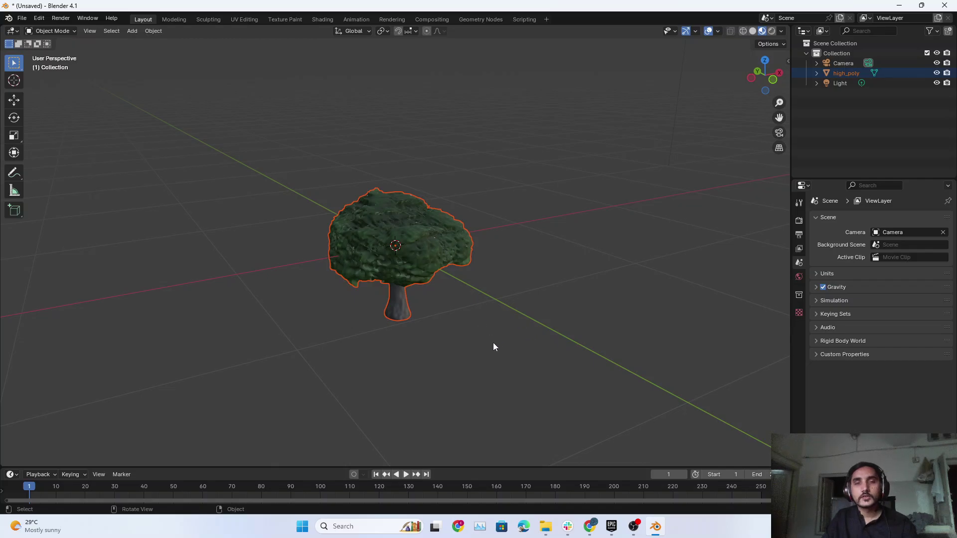
# Check the Hi-Res tree generation in Luma AI Genie again, and return to Blender.
pyautogui.click(590, 530)
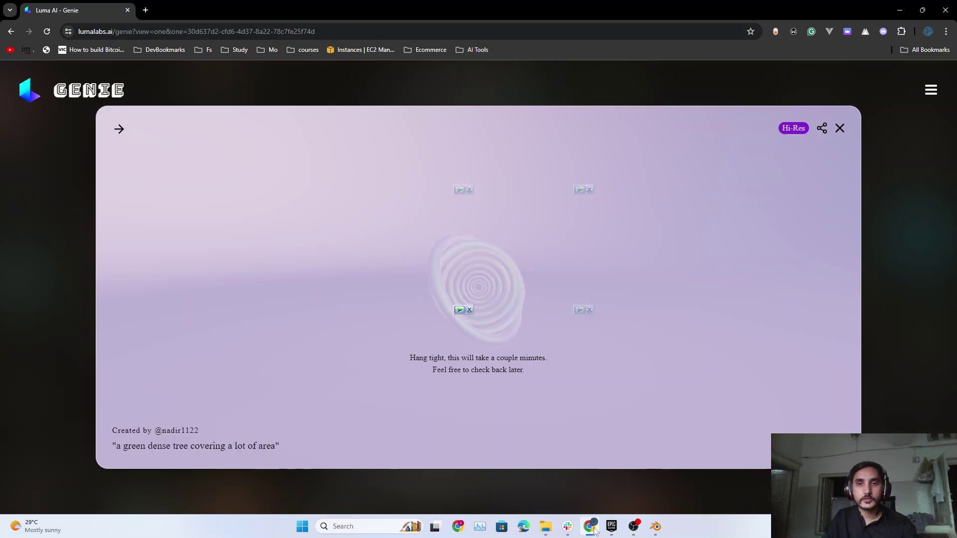
pyautogui.hotkey('alt', 'Tab')
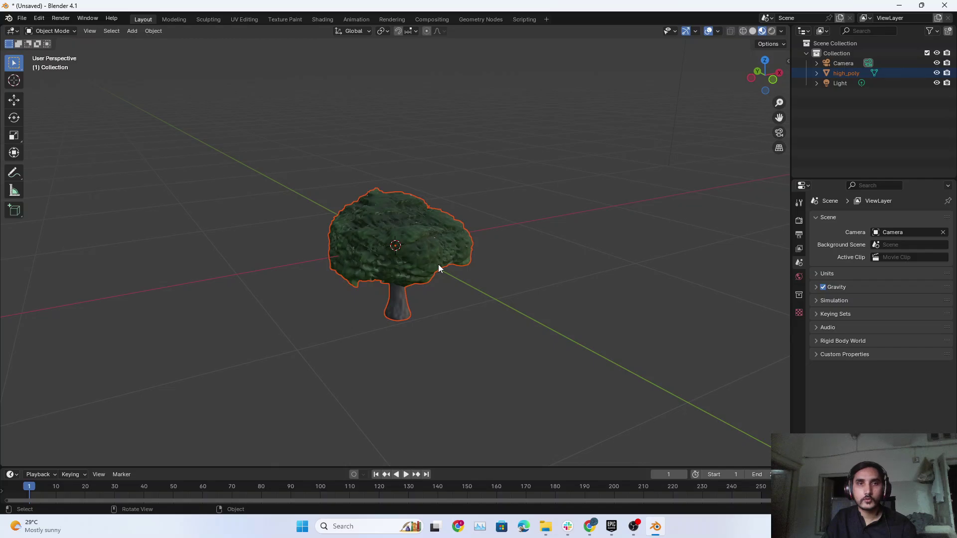